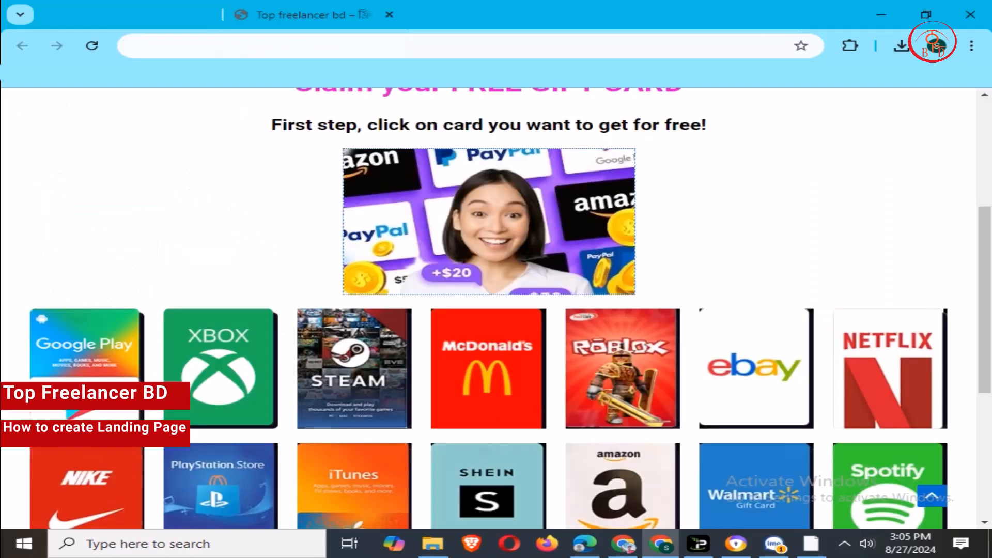
# - Review the Free Gift Cards example page, reload it, and open a new browser tab
pyautogui.scroll(5, 496, 310)
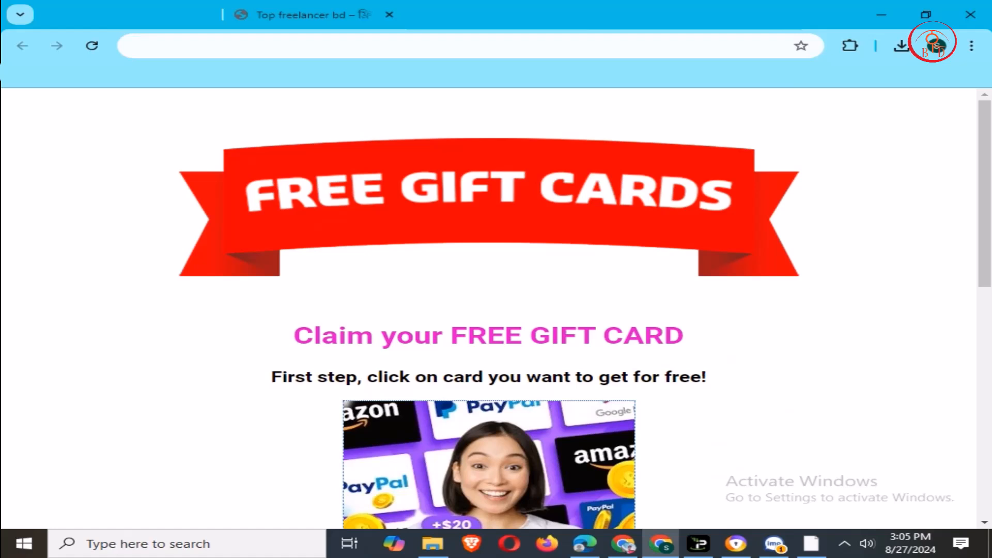
pyautogui.scroll(-1, 496, 310)
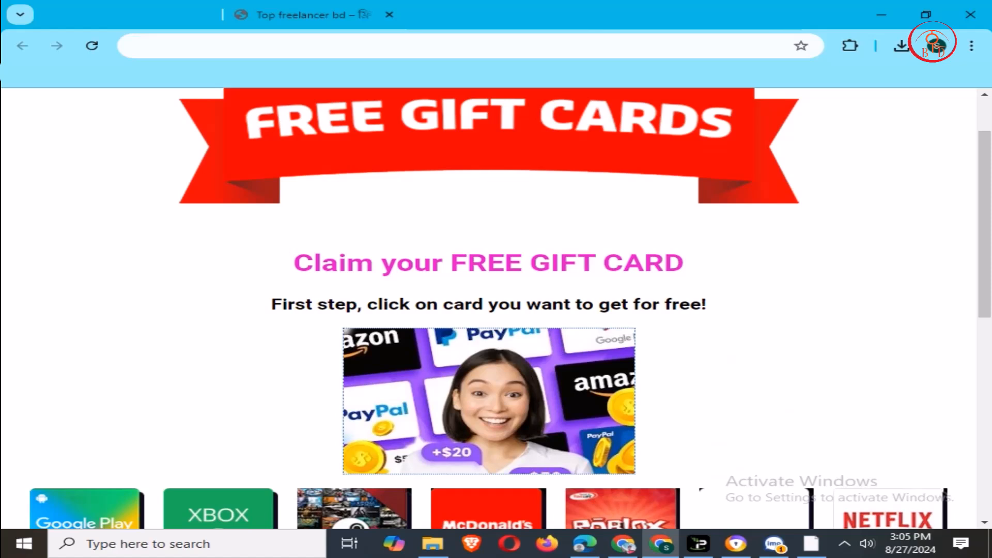
pyautogui.scroll(-9, 756, 356)
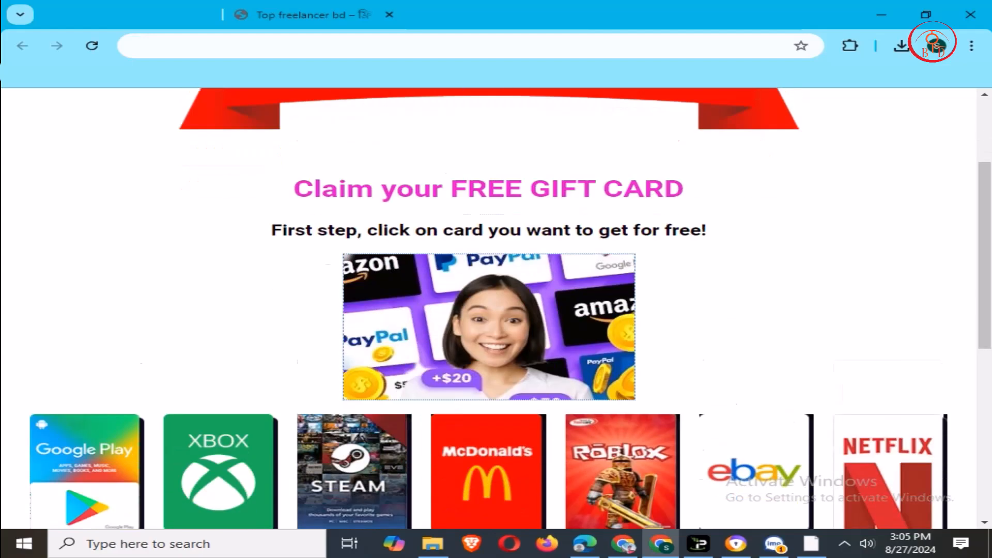
pyautogui.scroll(3, 756, 356)
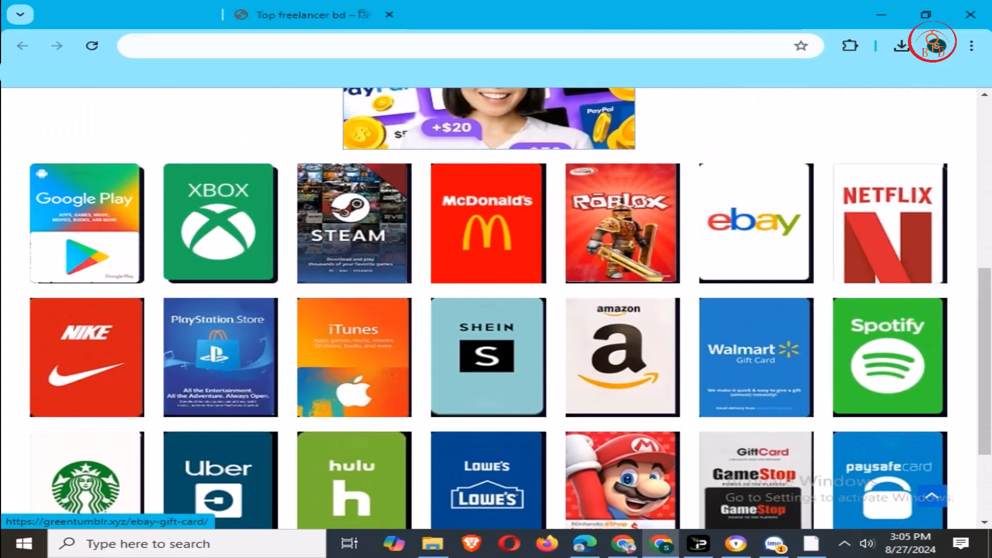
pyautogui.scroll(8, 756, 356)
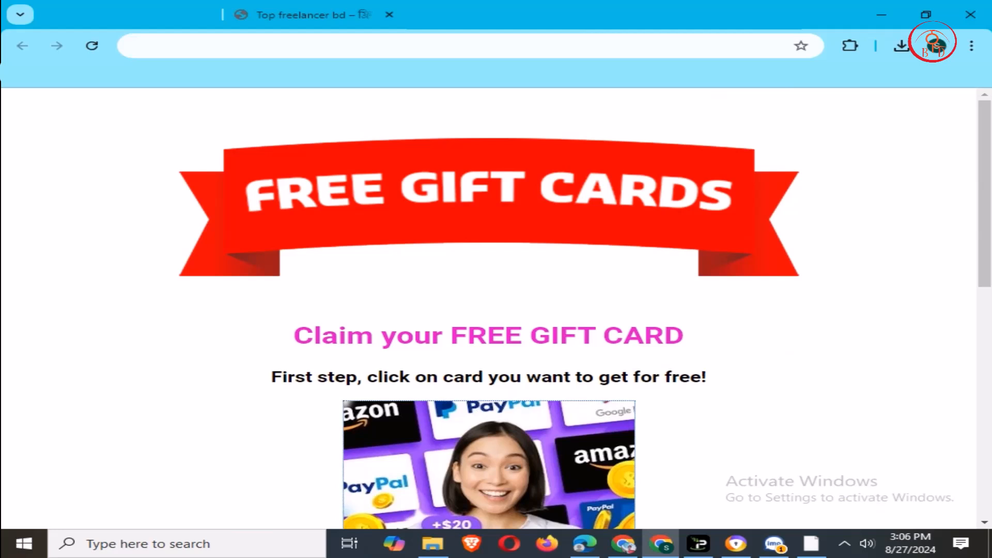
pyautogui.press('F5')
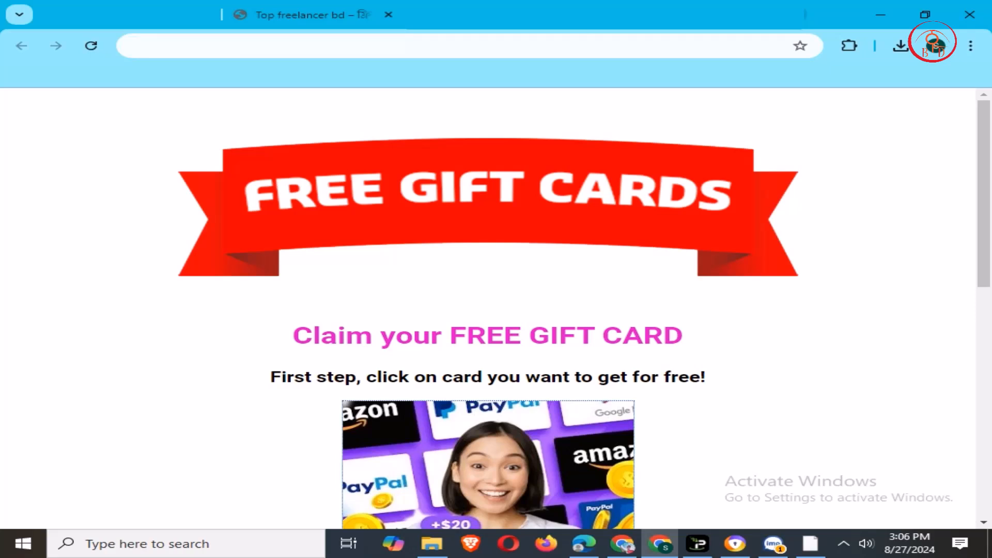
pyautogui.hotkey('ctrl', 't')
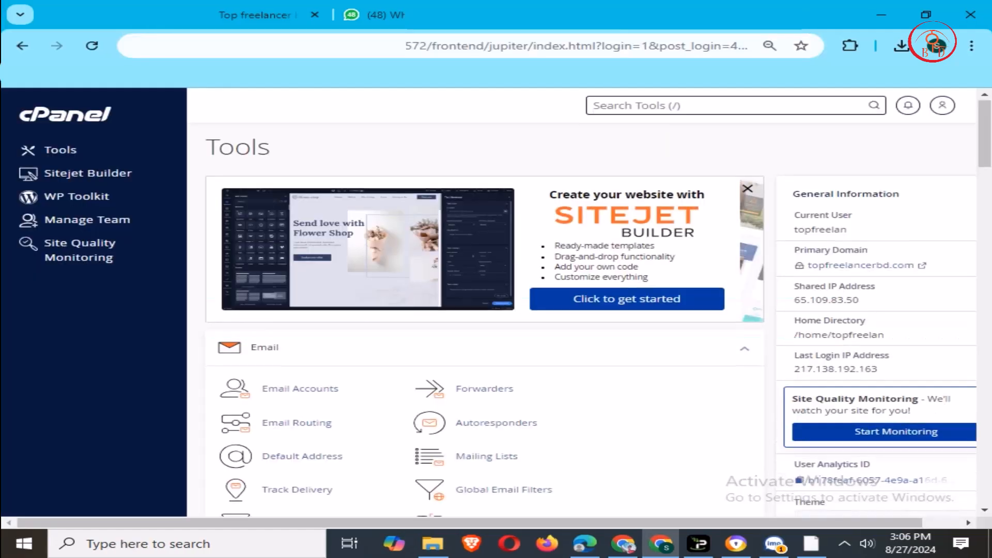
# - Find the Domains section on the cPanel Tools page and open Domains
pyautogui.scroll(-20, 589, 321)
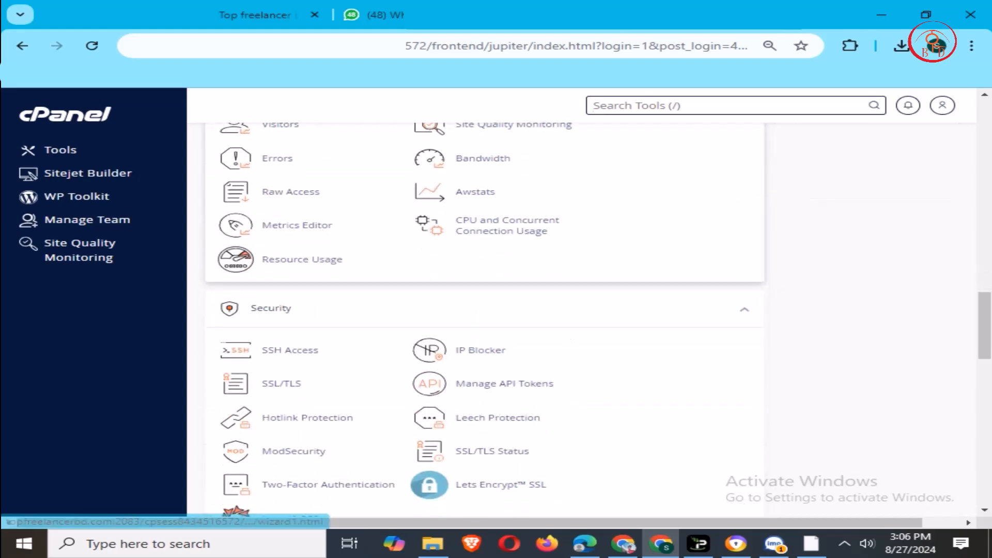
pyautogui.scroll(-15, 485, 310)
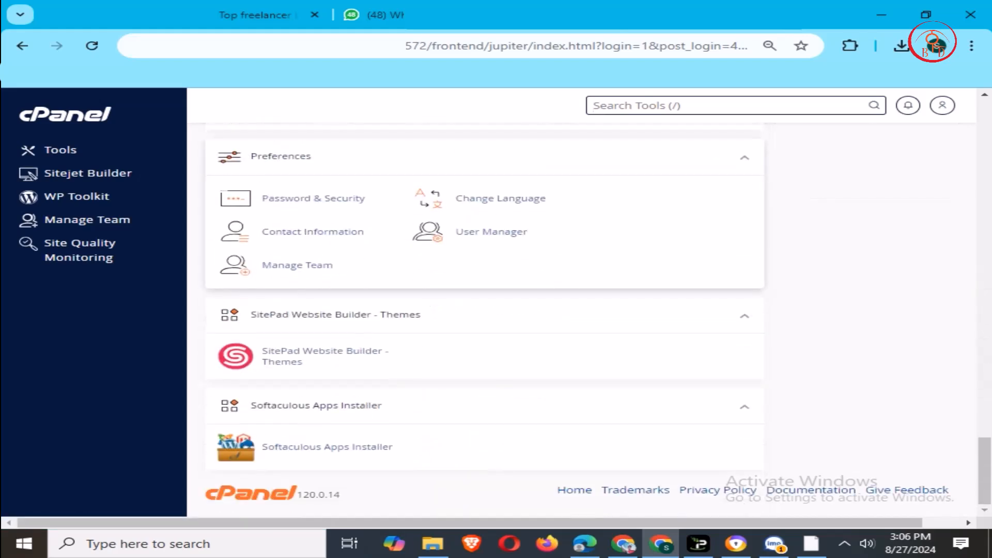
pyautogui.scroll(10, 505, 207)
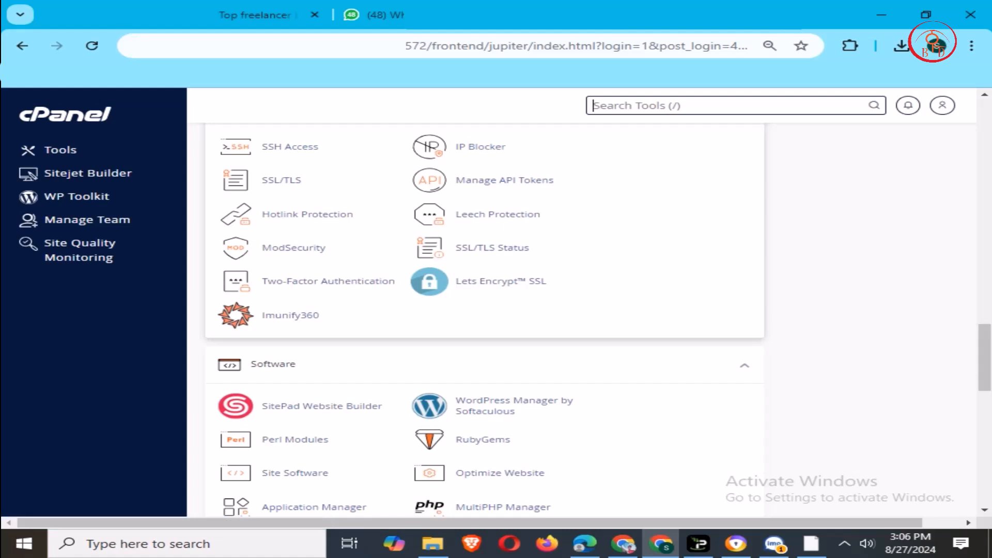
pyautogui.scroll(7, 486, 321)
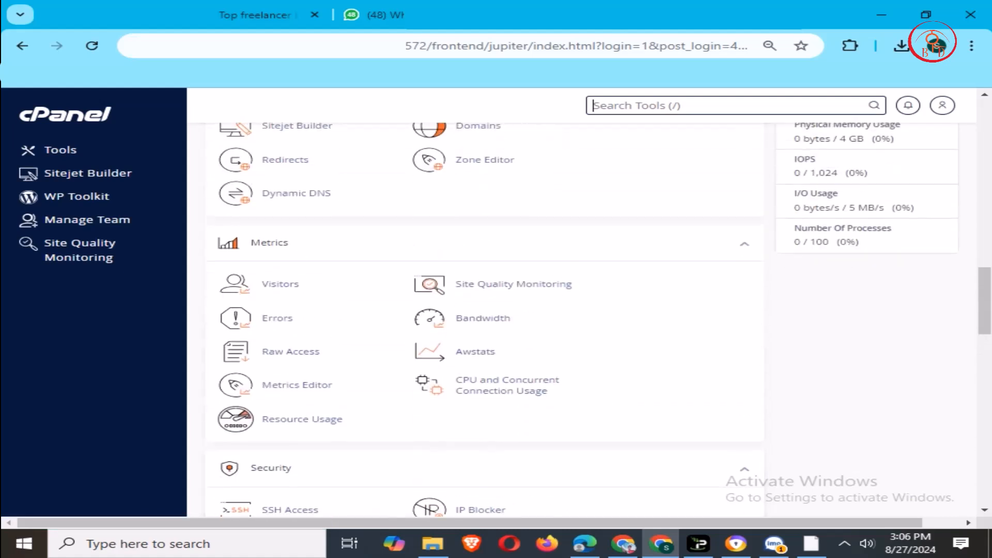
pyautogui.scroll(3, 484, 313)
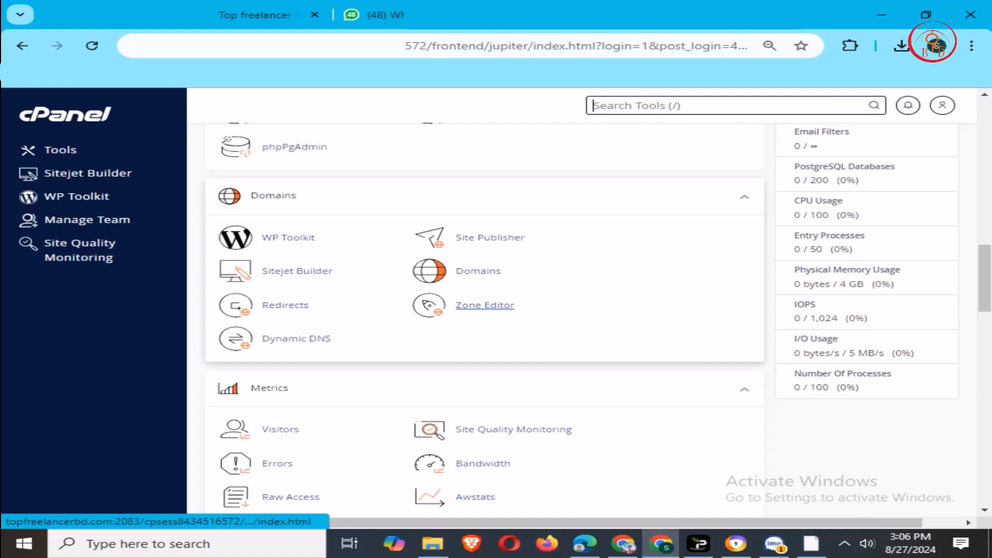
pyautogui.click(478, 270)
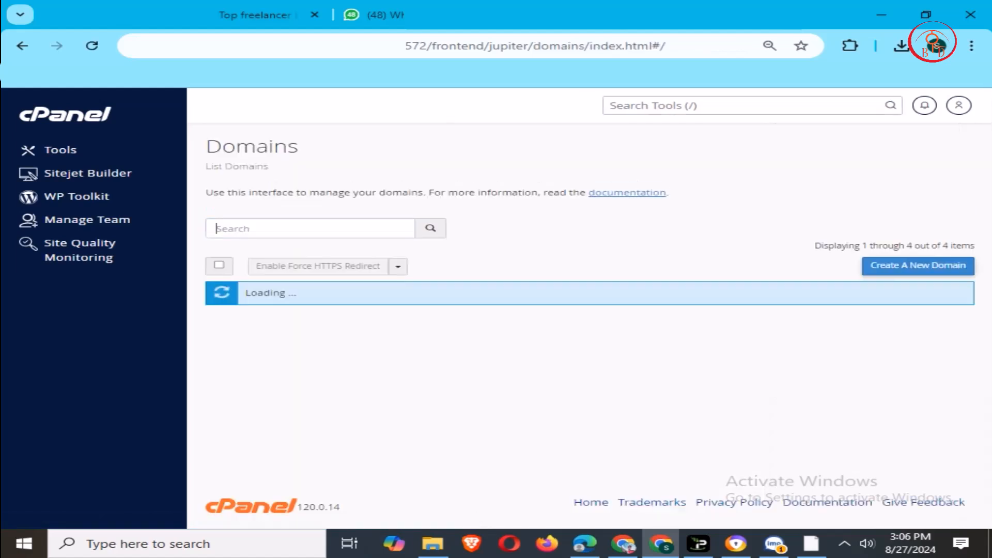
# - Create and submit the new domain testlanding.topfreelancerbd.com
pyautogui.click(902, 265)
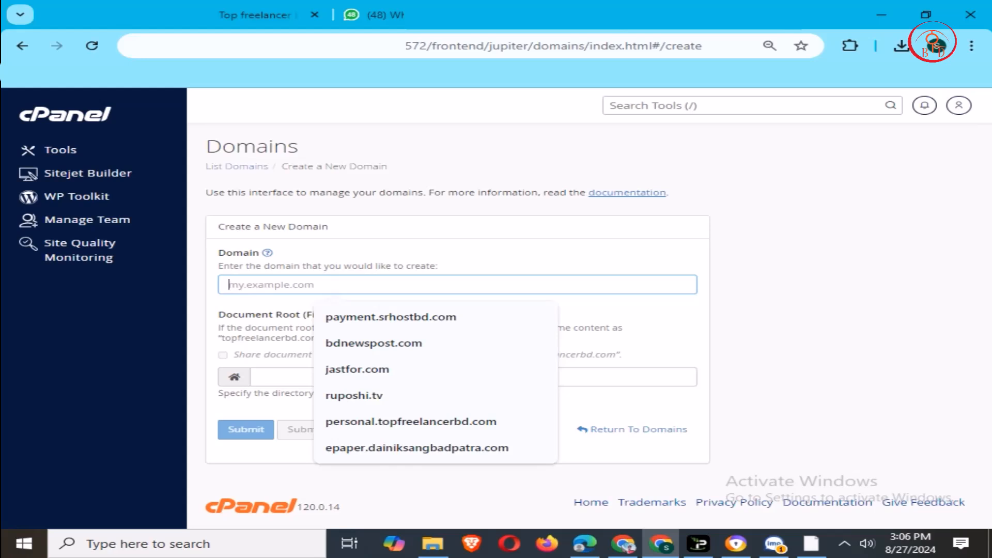
pyautogui.write('test')
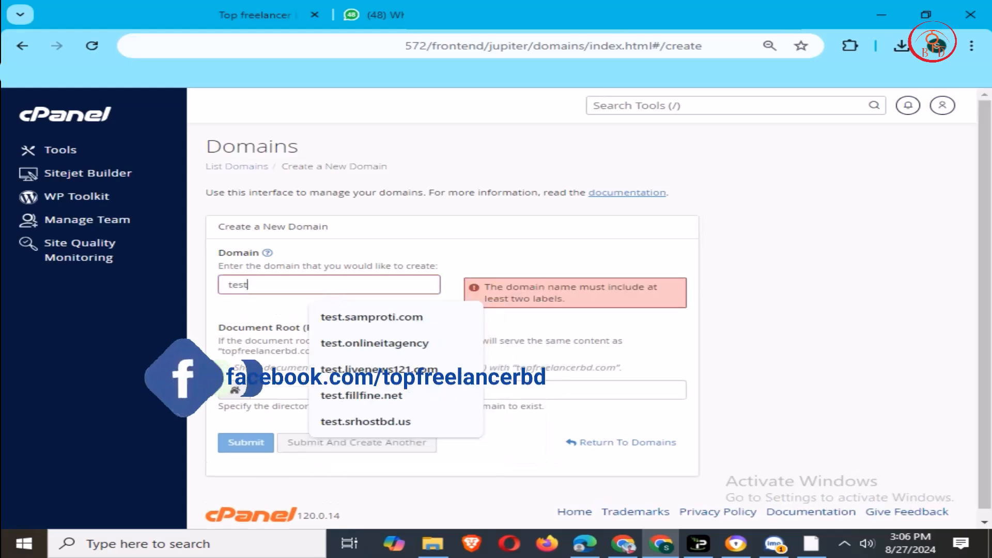
pyautogui.write('landing')
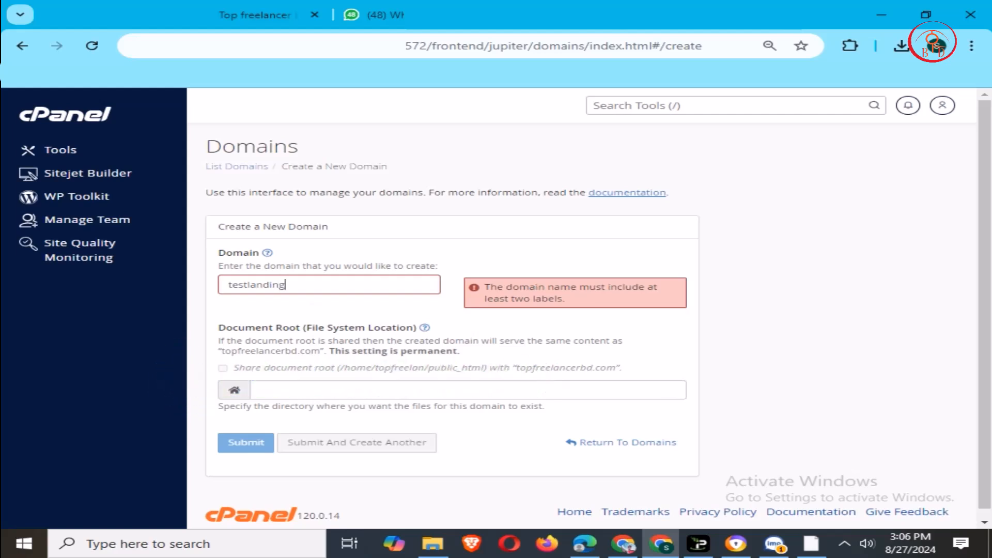
pyautogui.write('.topfree')
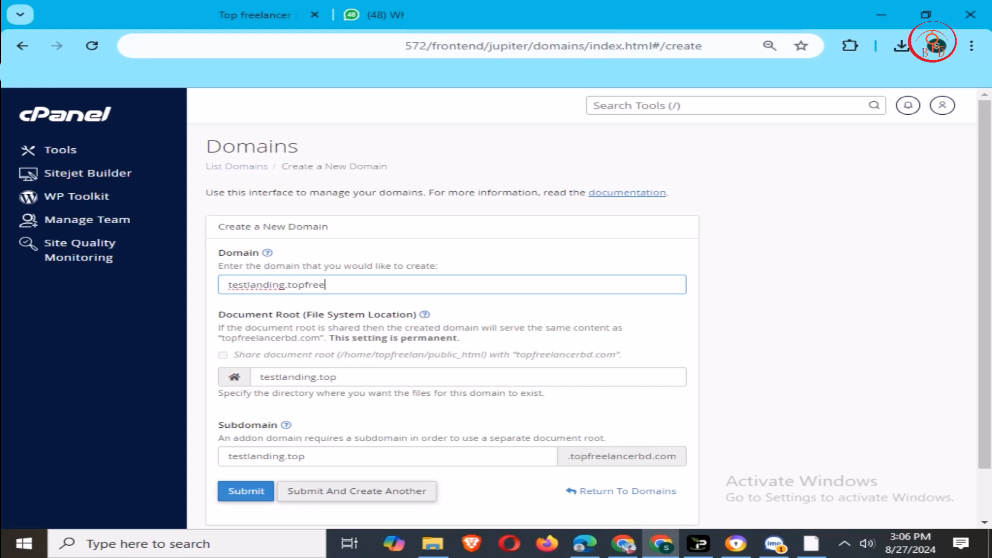
pyautogui.write('lancer')
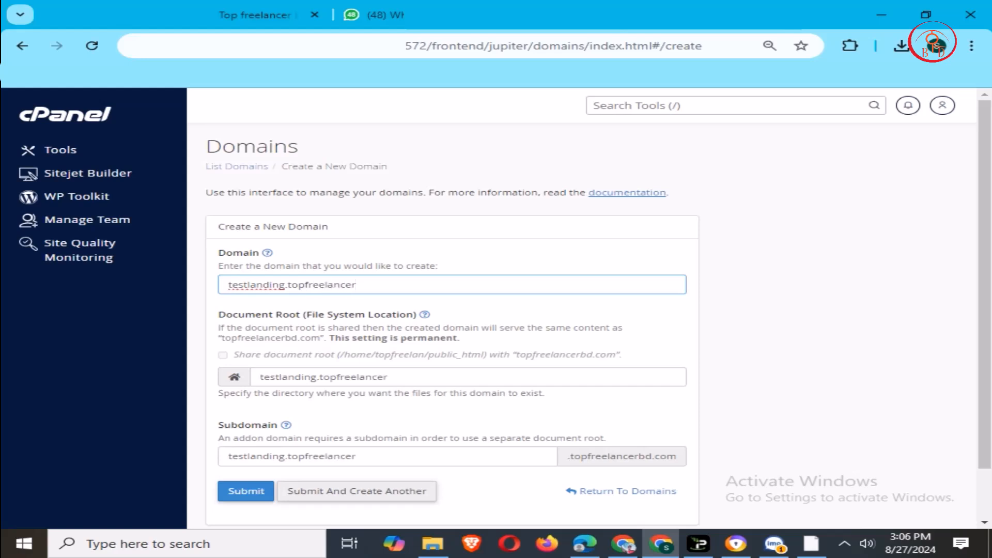
pyautogui.write('bd.com')
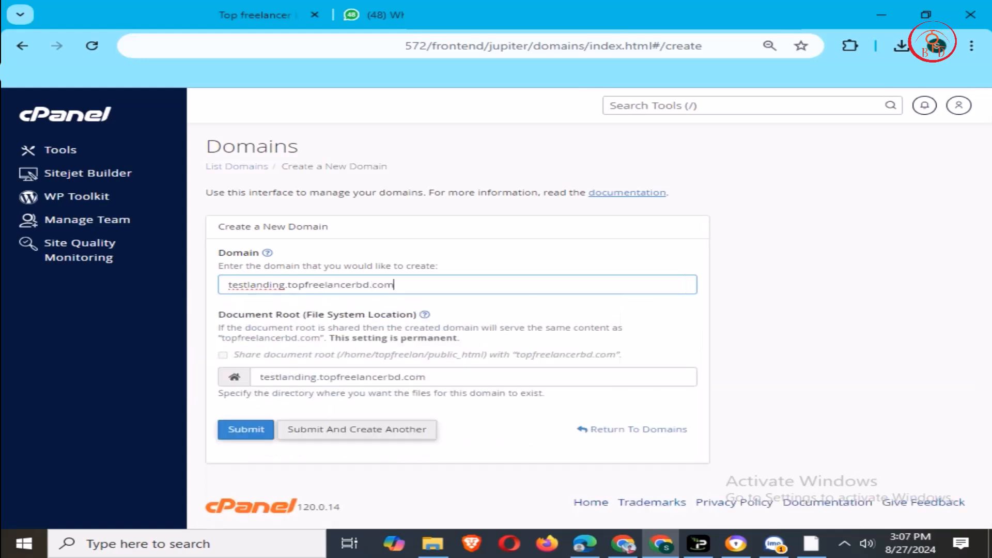
pyautogui.click(265, 252)
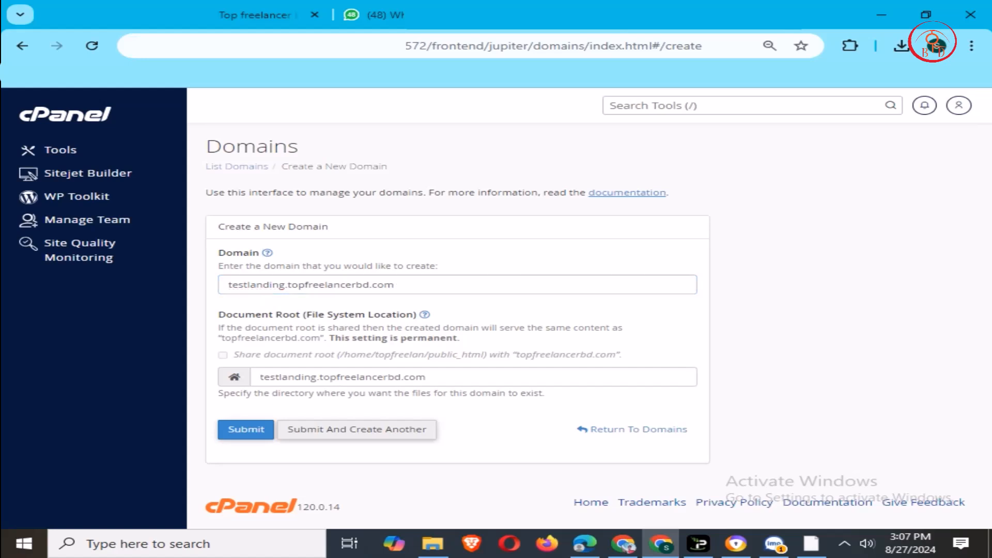
pyautogui.click(246, 430)
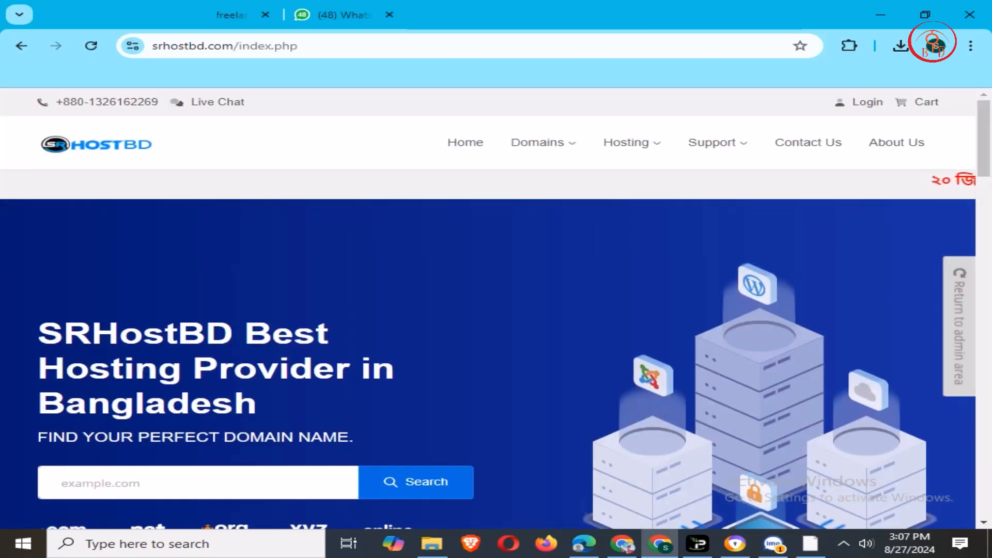
# - Open the Finland NVMe hosting plans on the SRHostBD site
pyautogui.scroll(-2, 496, 310)
pyautogui.scroll(-10, 496, 310)
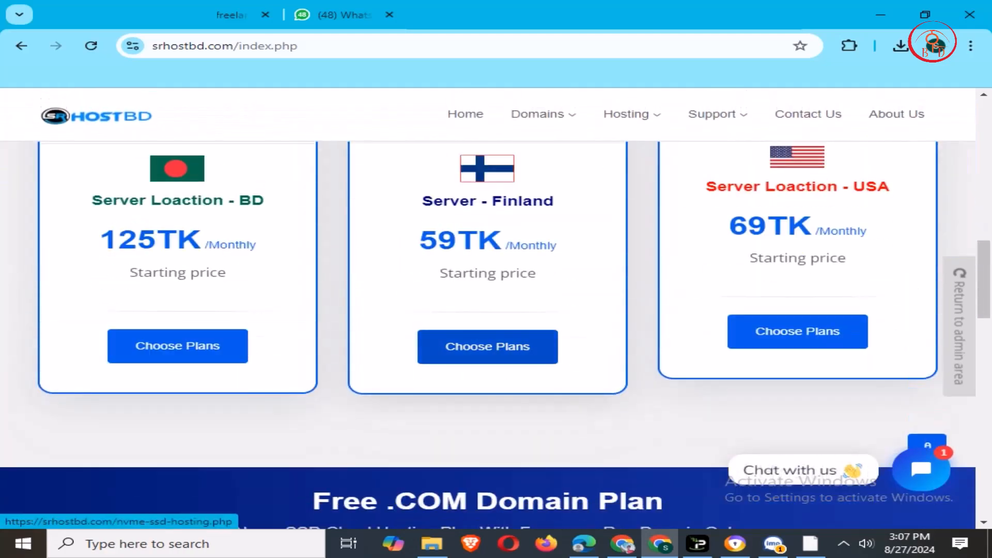
pyautogui.click(488, 346)
# - Review the plan cards, noting the Baby Plan's 2 GB NVMe storage and 30 email accounts
pyautogui.scroll(-10, 496, 310)
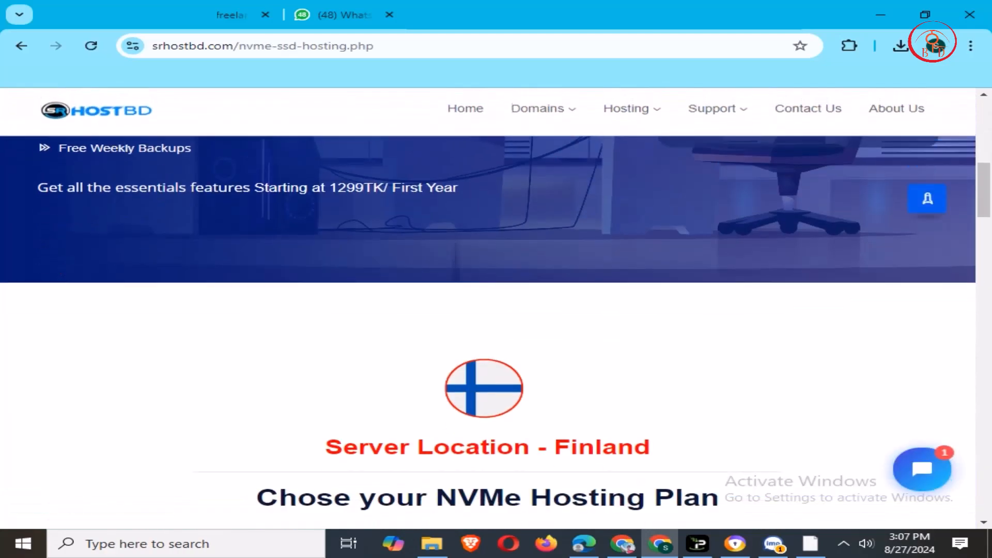
pyautogui.scroll(-5, 496, 310)
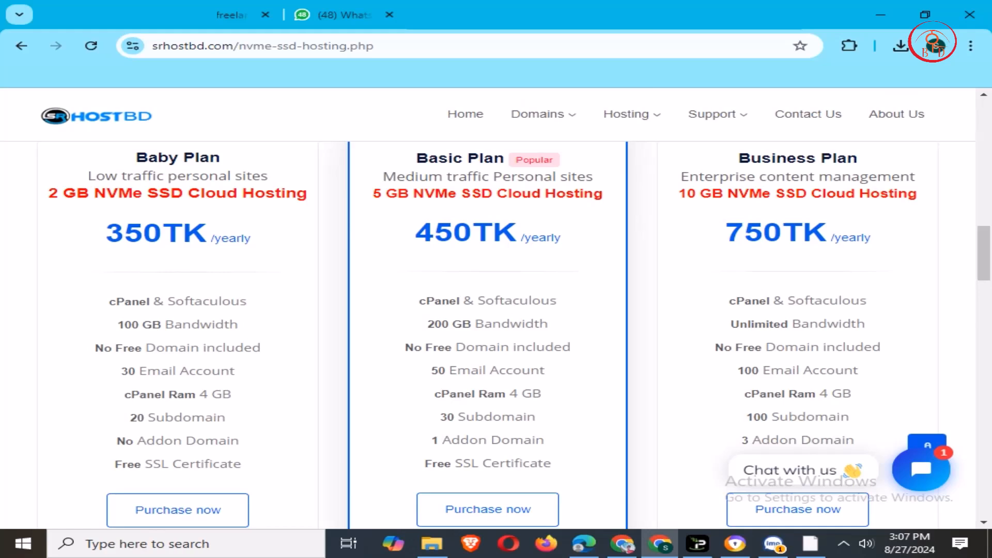
pyautogui.moveTo(48, 194); pyautogui.dragTo(307, 194)
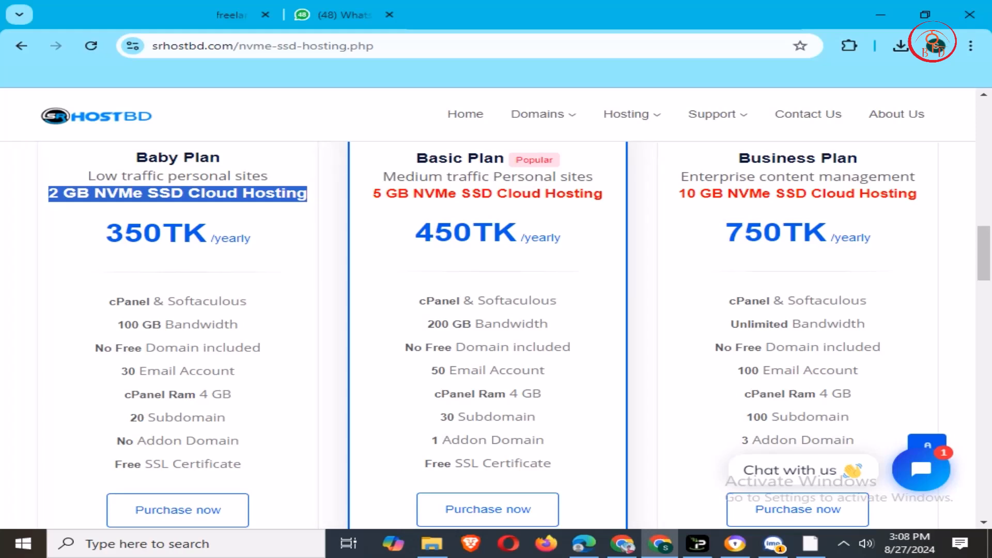
pyautogui.moveTo(128, 371); pyautogui.dragTo(234, 372)
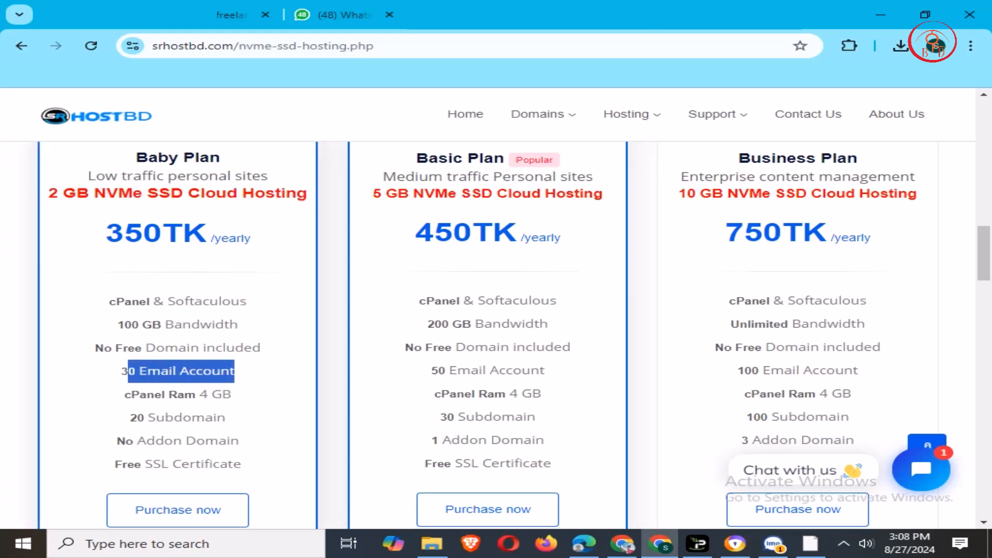
pyautogui.click(235, 374)
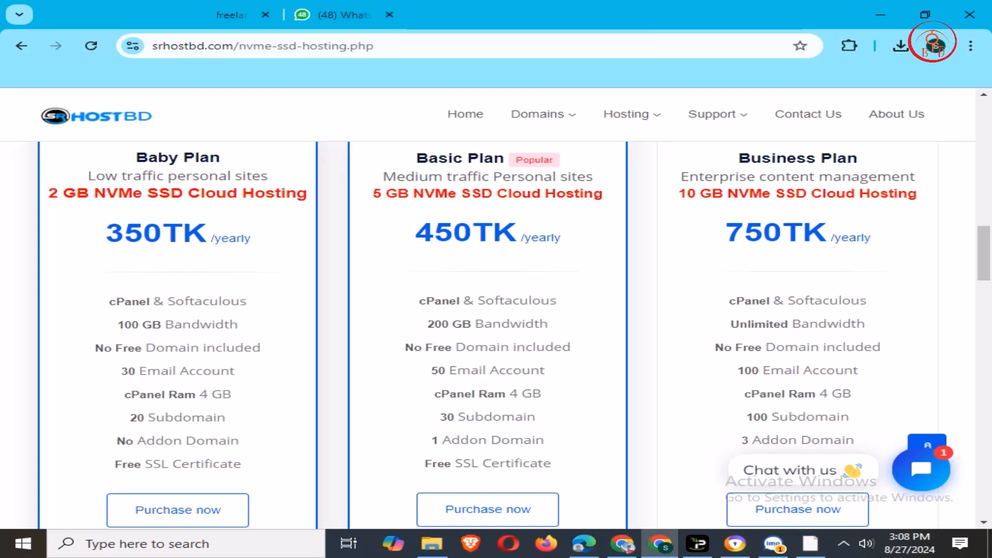
pyautogui.scroll(4, 496, 310)
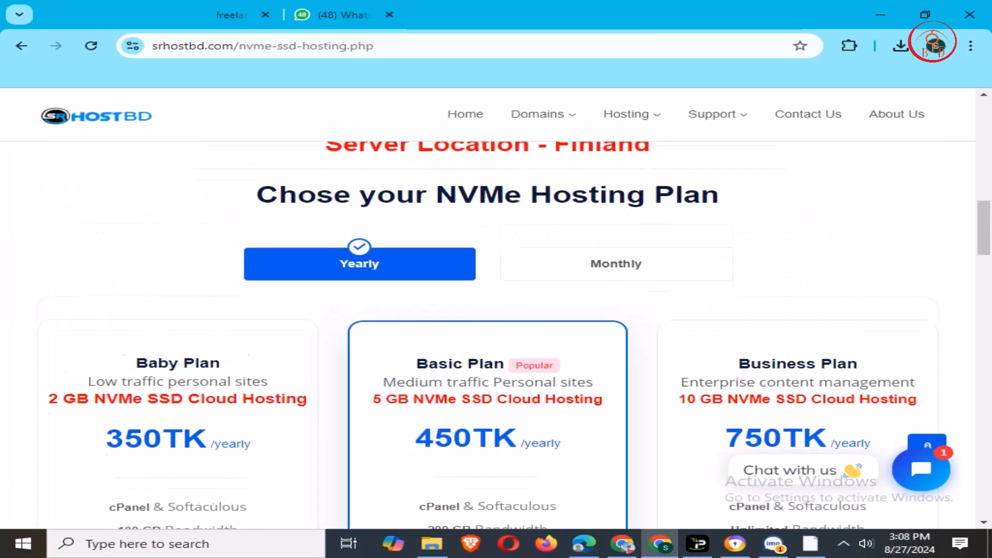
pyautogui.scroll(-4, 496, 310)
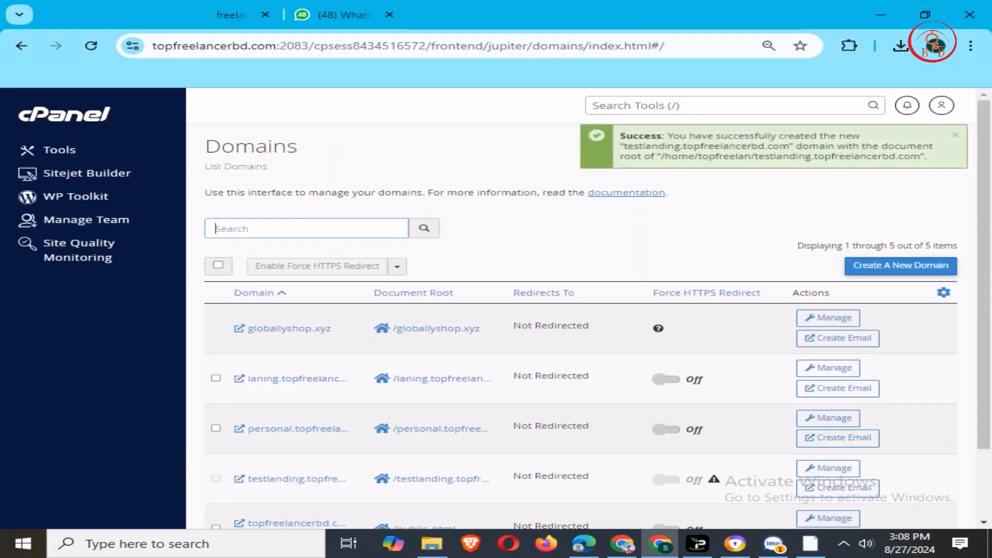
# - Highlight the domain creation success message and the page description
pyautogui.click(620, 135)
pyautogui.moveTo(620, 136); pyautogui.dragTo(933, 150)
pyautogui.tripleClick(437, 192)
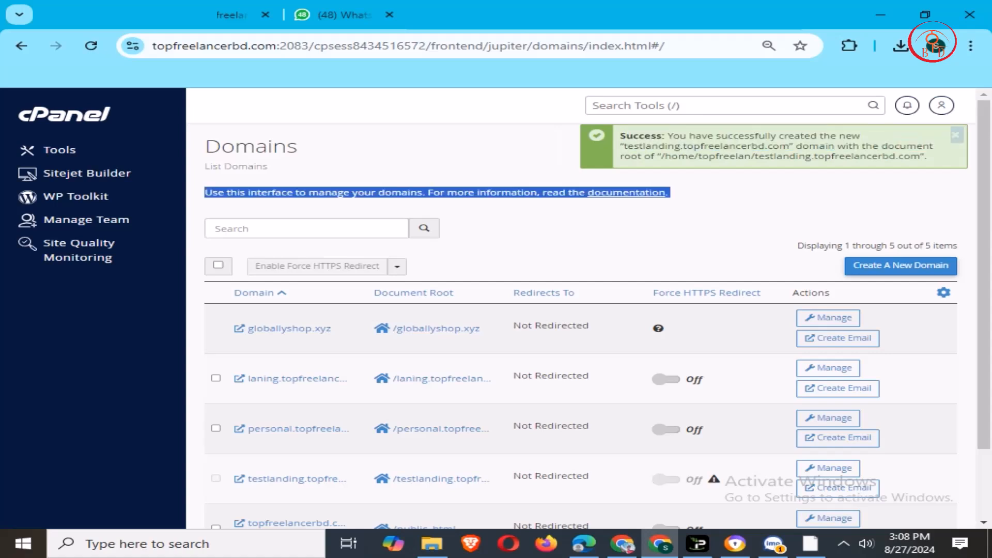
# - Reload the page and scroll the cPanel Tools down to Softaculous Apps Installer
pyautogui.press('F5')
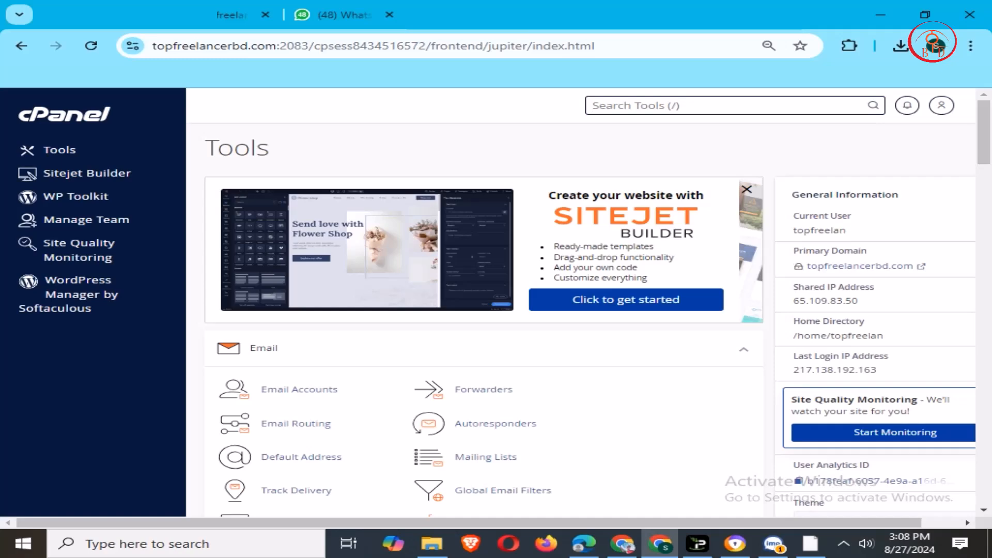
pyautogui.scroll(-15, 294, 271)
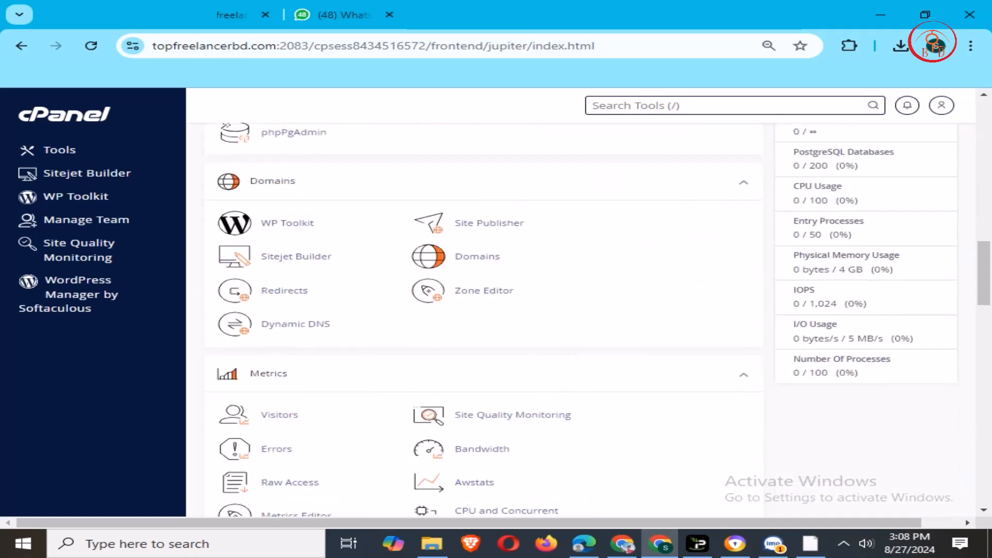
pyautogui.scroll(-10, 294, 271)
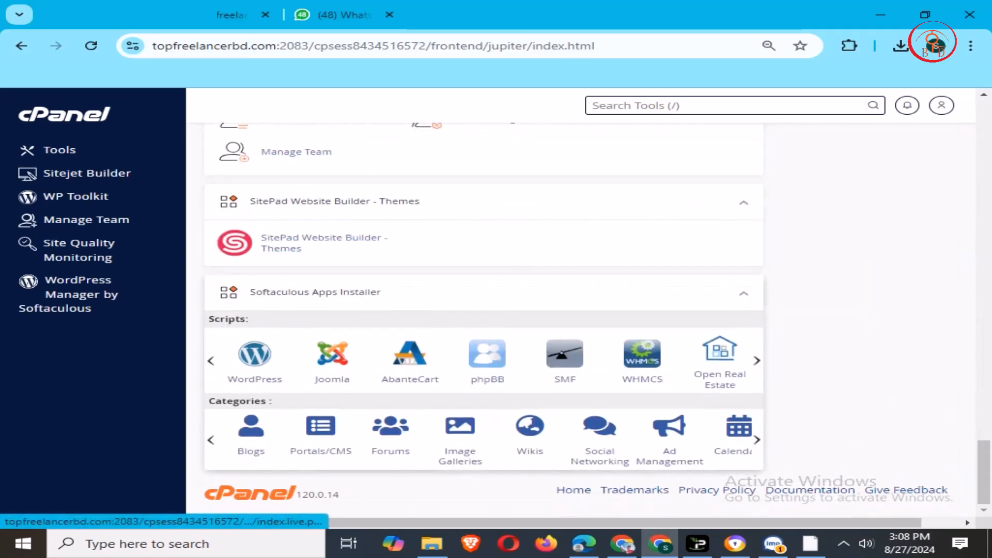
# - Open the WordPress installer and clear the default 'wp' directory to install at root
pyautogui.click(254, 357)
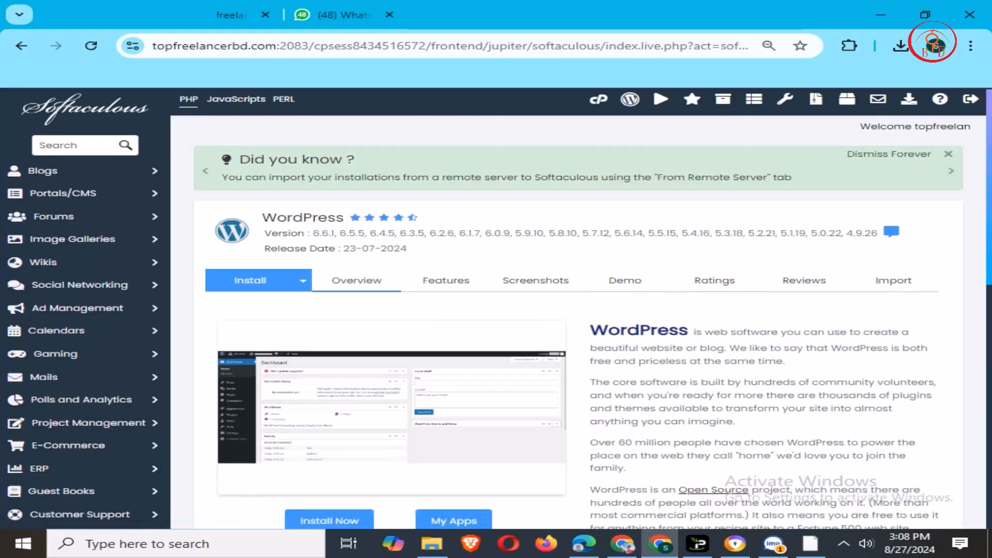
pyautogui.scroll(-3, 516, 310)
pyautogui.click(542, 264)
pyautogui.doubleClick(543, 264)
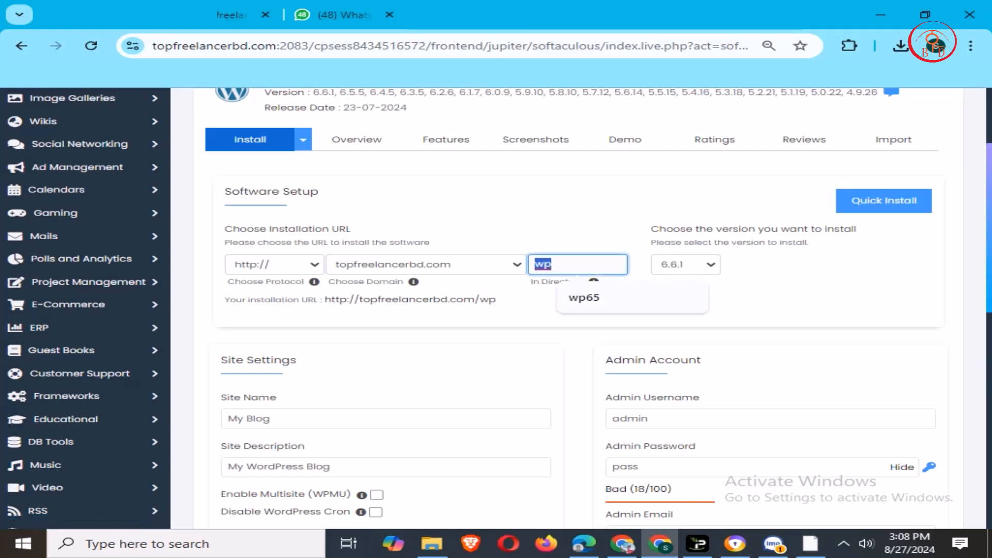
pyautogui.press('BackSpace')
pyautogui.click(274, 264)
pyautogui.click(249, 308)
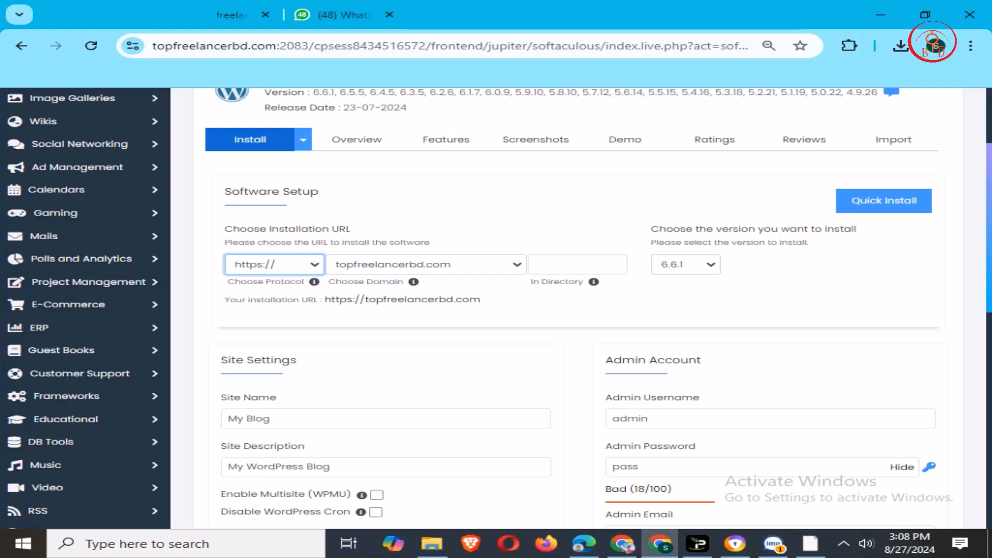
pyautogui.click(423, 264)
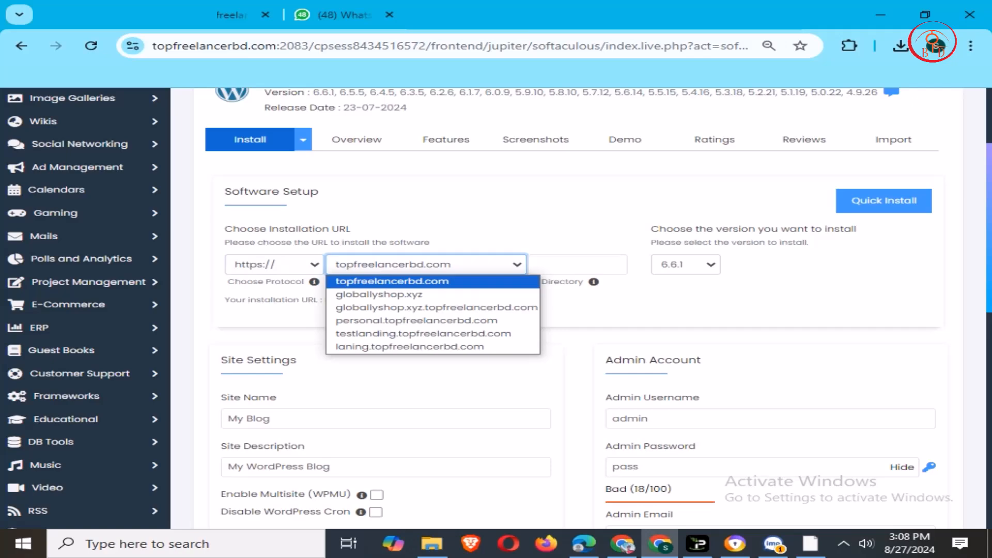
pyautogui.click(424, 333)
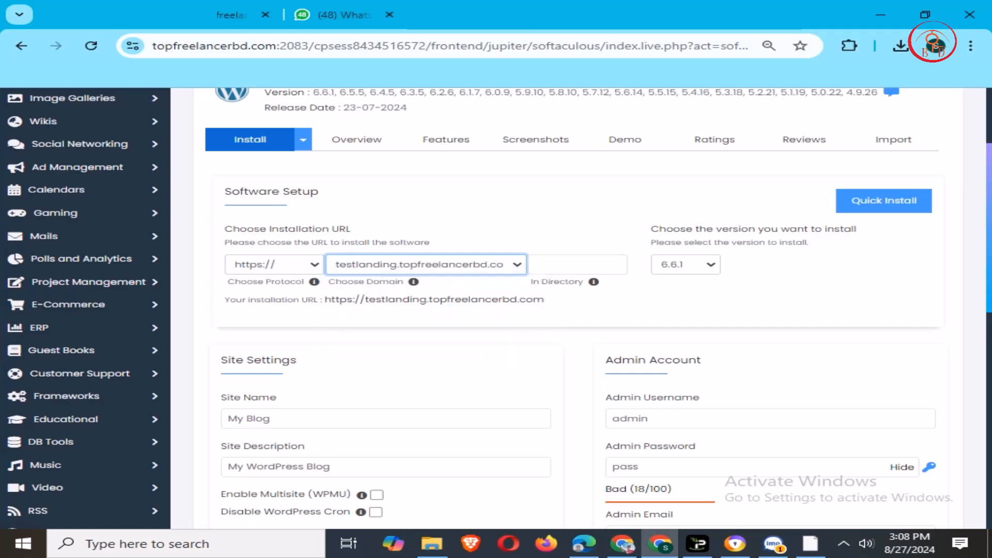
pyautogui.click(579, 264)
# - Replace the default admin password with a new password
pyautogui.scroll(-4, 579, 310)
pyautogui.click(744, 176)
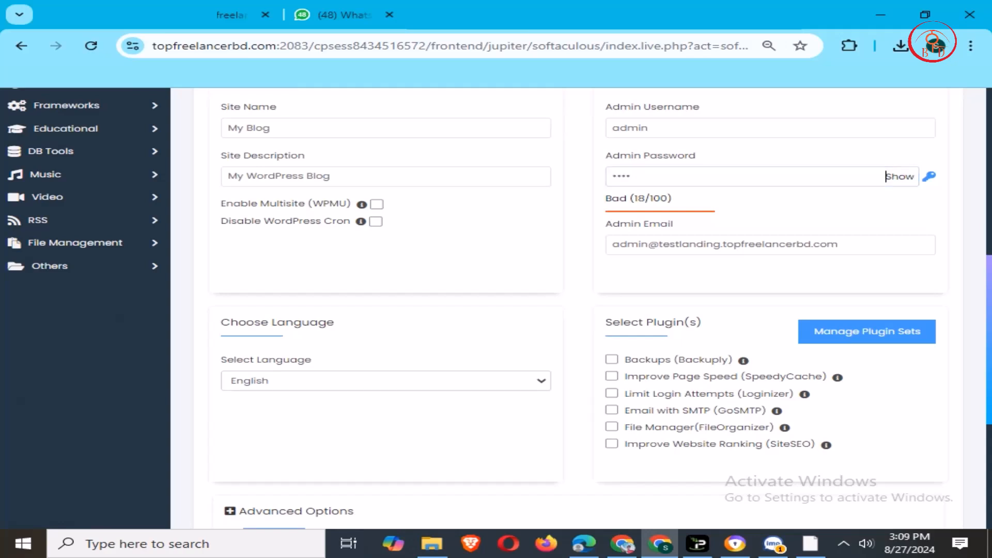
pyautogui.hotkey('ctrl', 'a')
pyautogui.press('BackSpace')
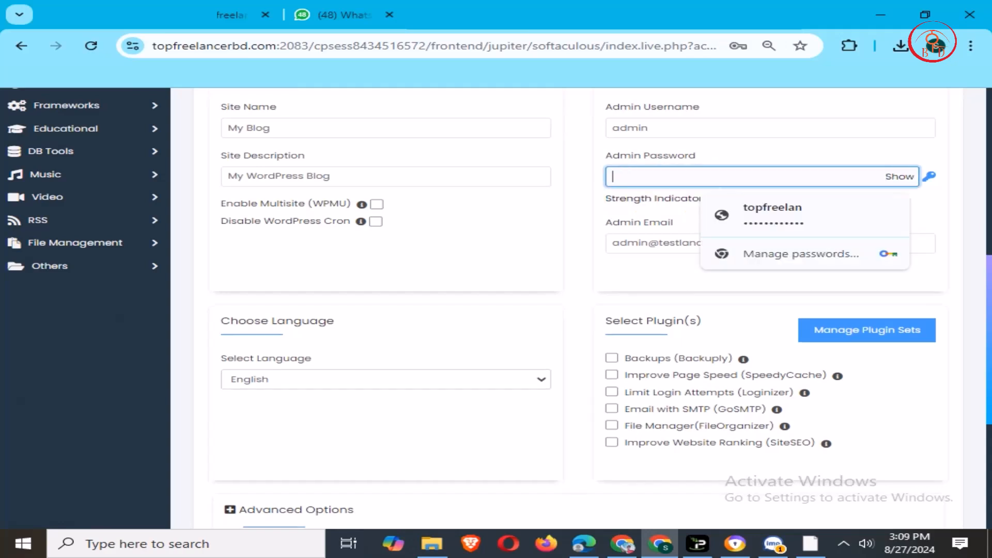
pyautogui.write('pass')
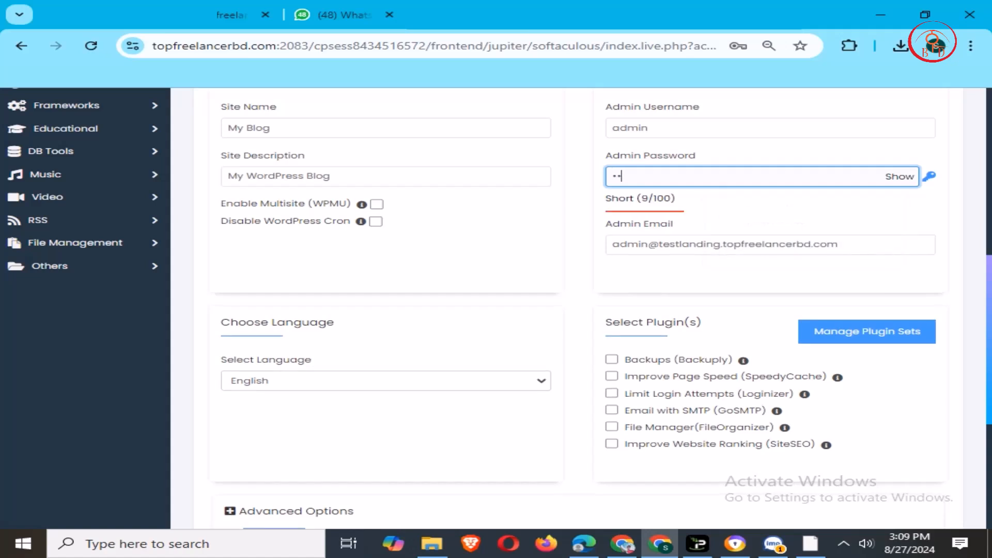
pyautogui.write('•••••••')
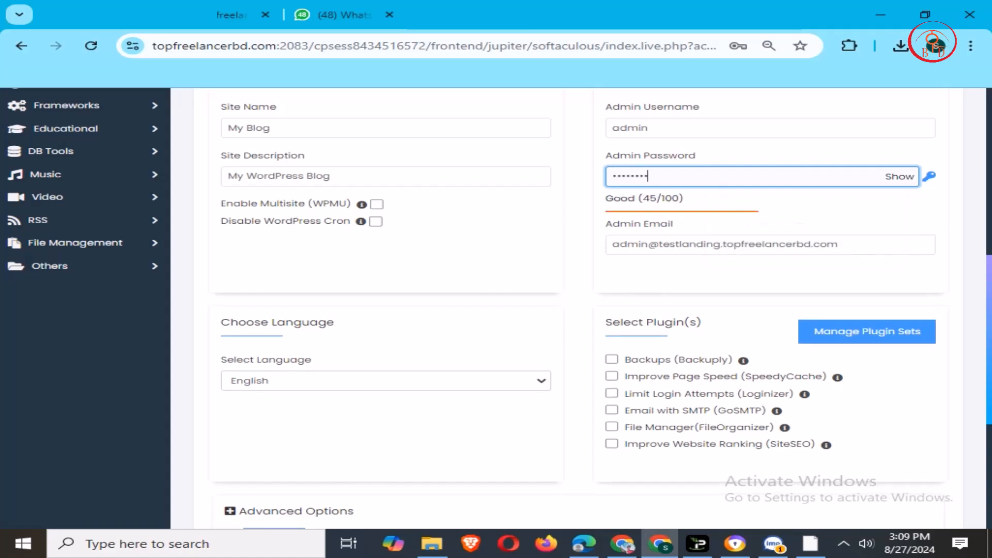
pyautogui.write('••')
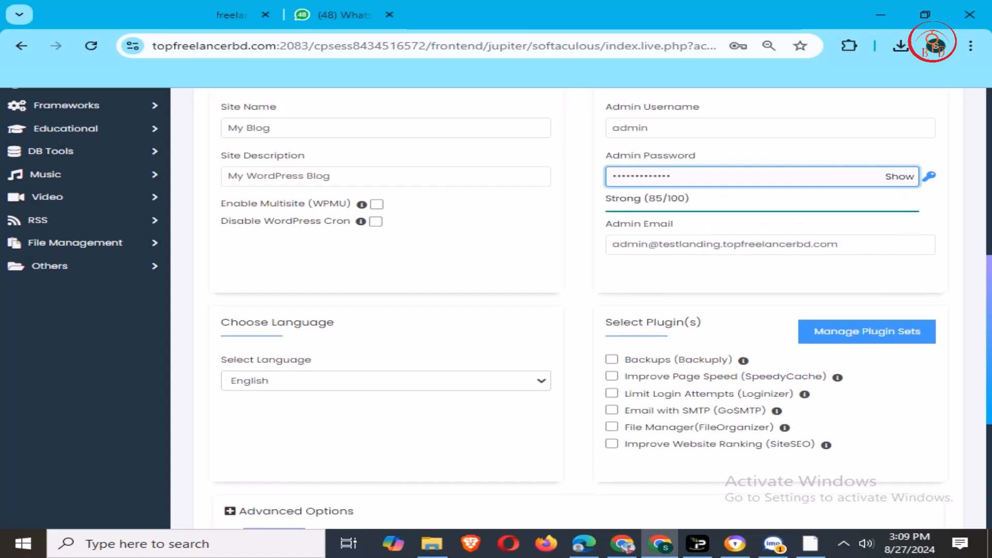
# - Run the WordPress installation
pyautogui.scroll(2, 577, 308)
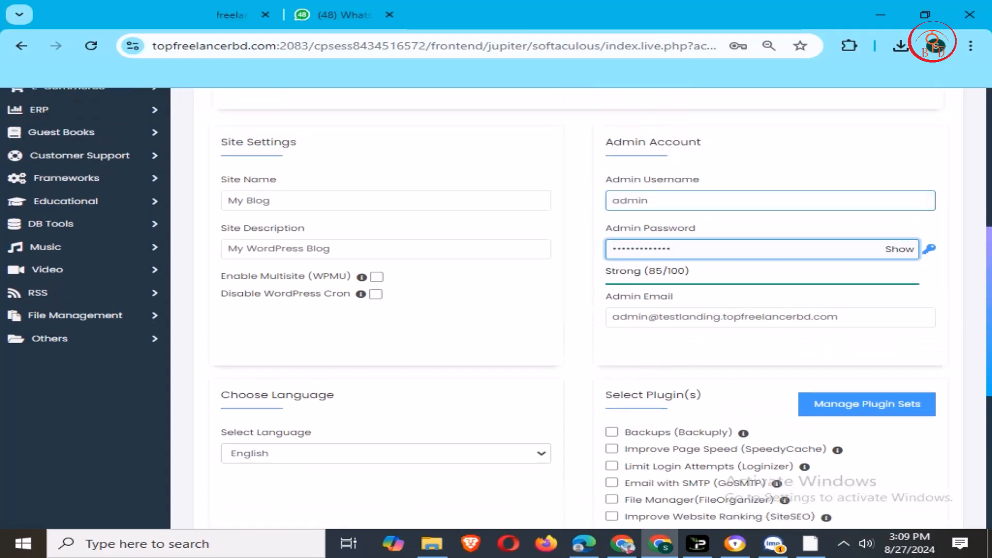
pyautogui.scroll(-7, 577, 308)
pyautogui.click(578, 364)
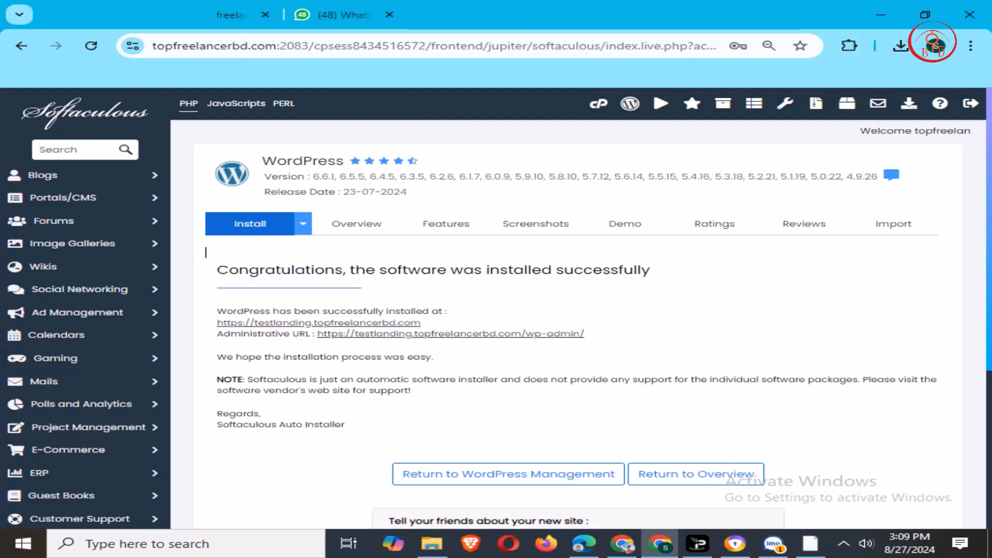
pyautogui.scroll(-2, 206, 180)
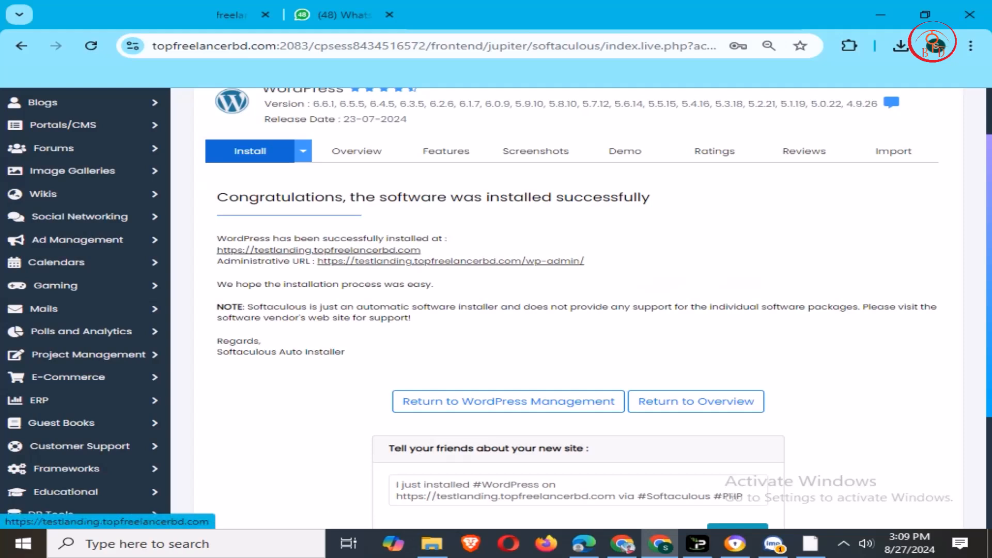
# - Open the new site in a new tab, then open its wp-admin administrative URL
pyautogui.click(318, 249)
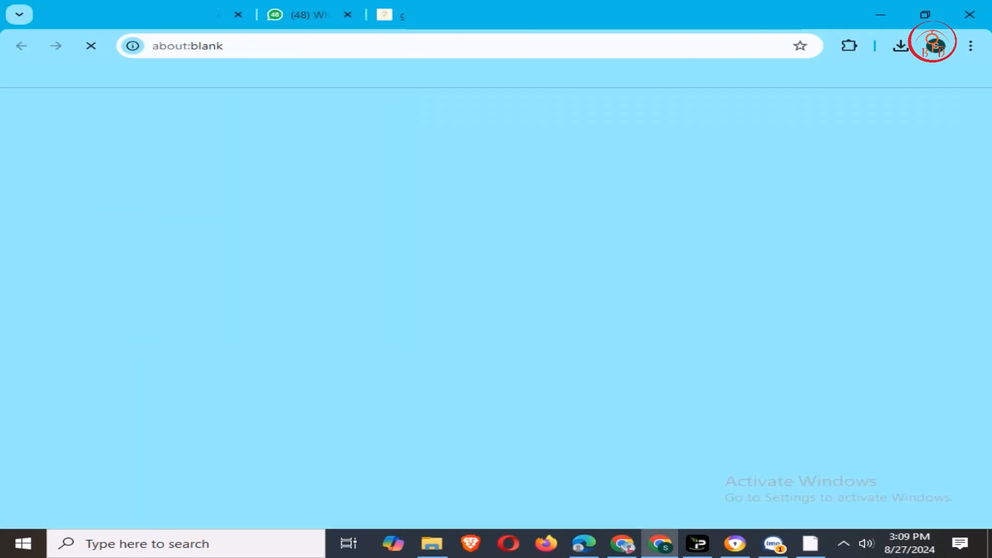
pyautogui.hotkey('ctrl', 'shift', 'Tab')
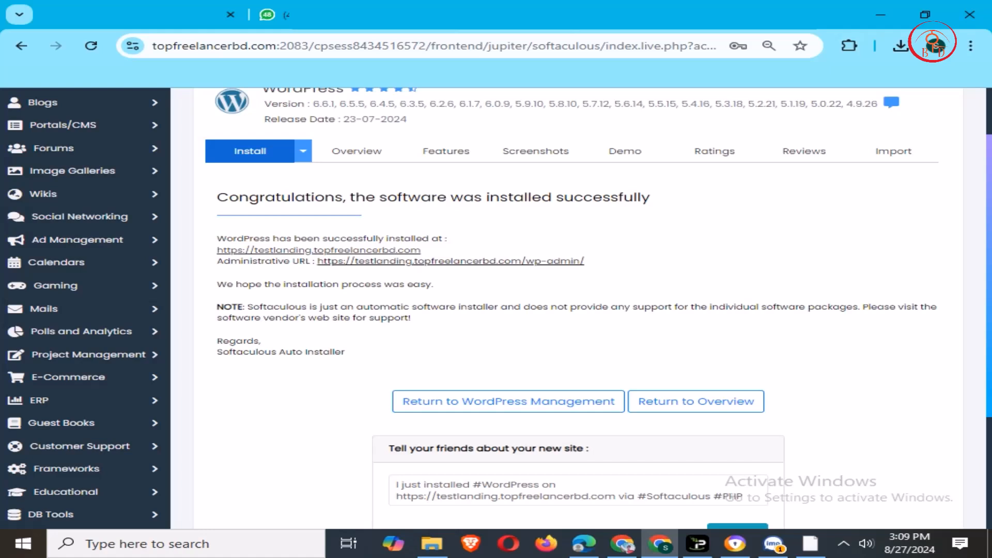
pyautogui.click(450, 261)
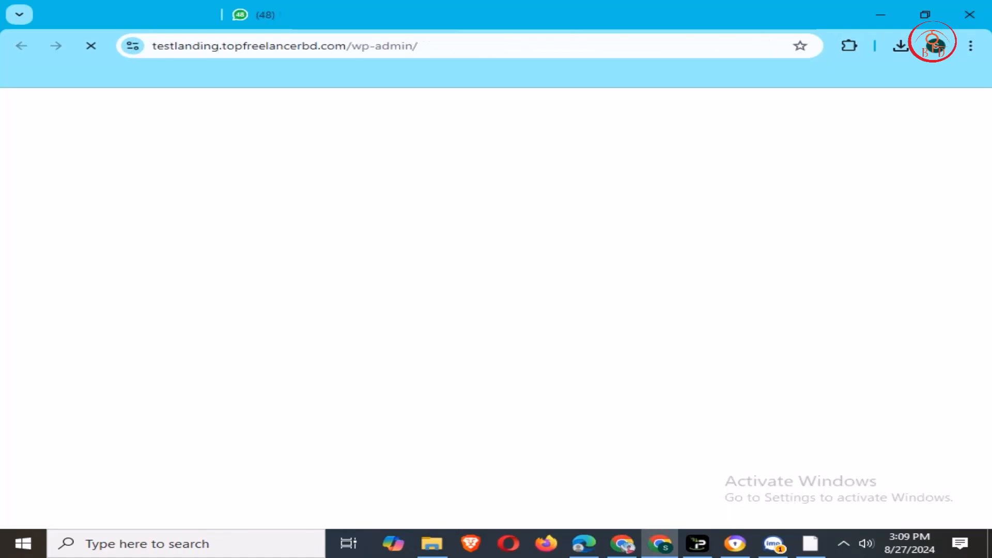
# - Scroll through the Dashboard and select the gift card image on the reference page
pyautogui.scroll(-10, 565, 311)
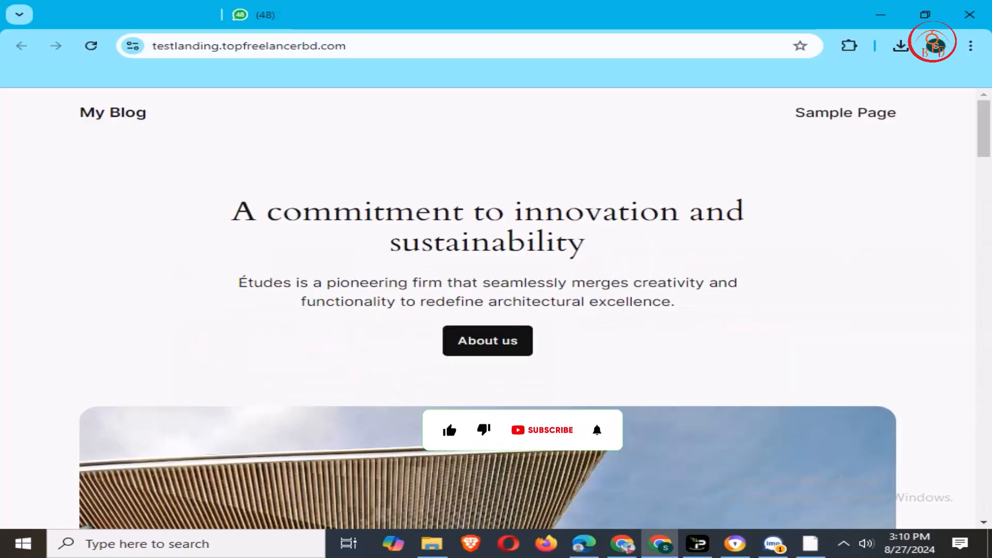
pyautogui.scroll(-15, 488, 310)
pyautogui.scroll(6, 487, 310)
pyautogui.scroll(8, 488, 310)
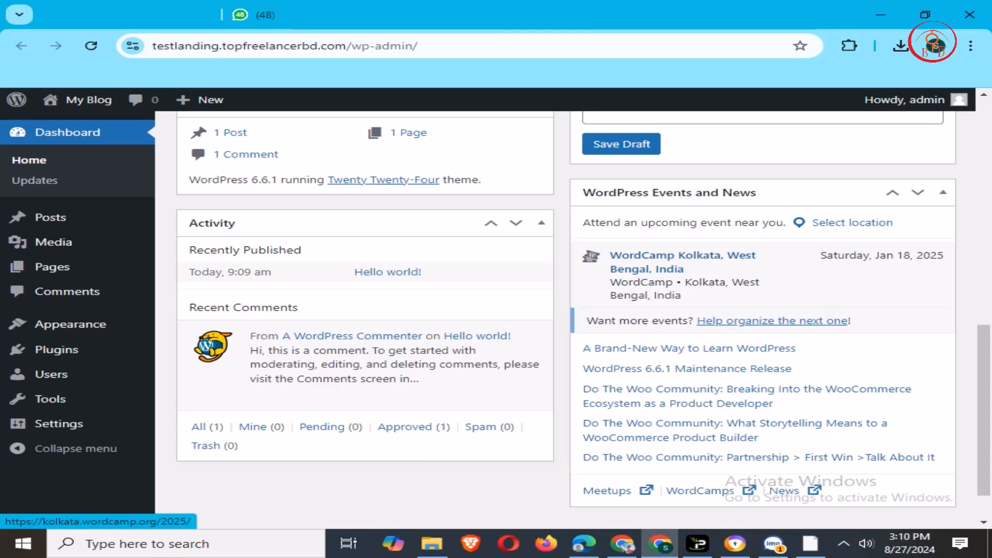
pyautogui.scroll(12, 583, 321)
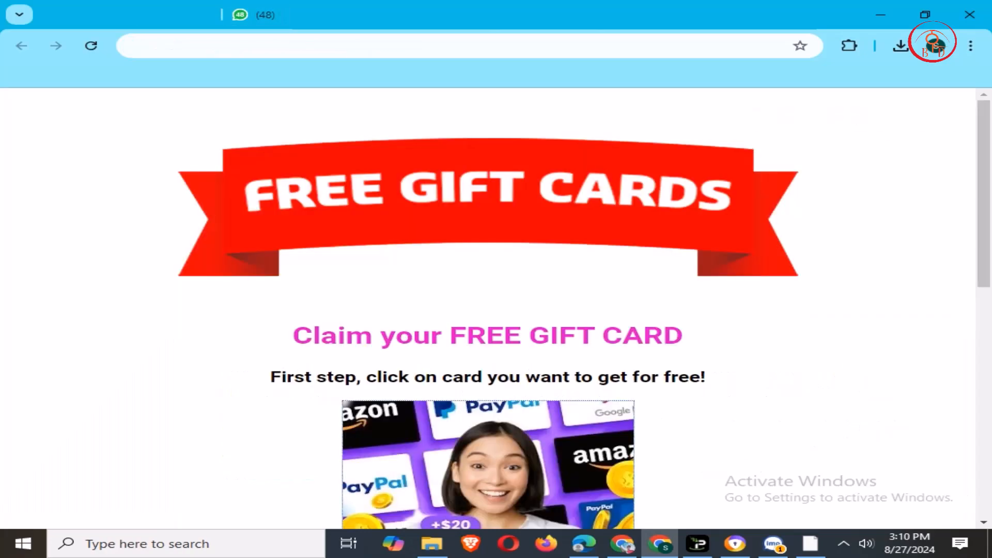
pyautogui.scroll(-5, 487, 310)
pyautogui.scroll(-4, 620, 362)
pyautogui.scroll(7, 620, 361)
pyautogui.scroll(3, 488, 310)
pyautogui.click(487, 440)
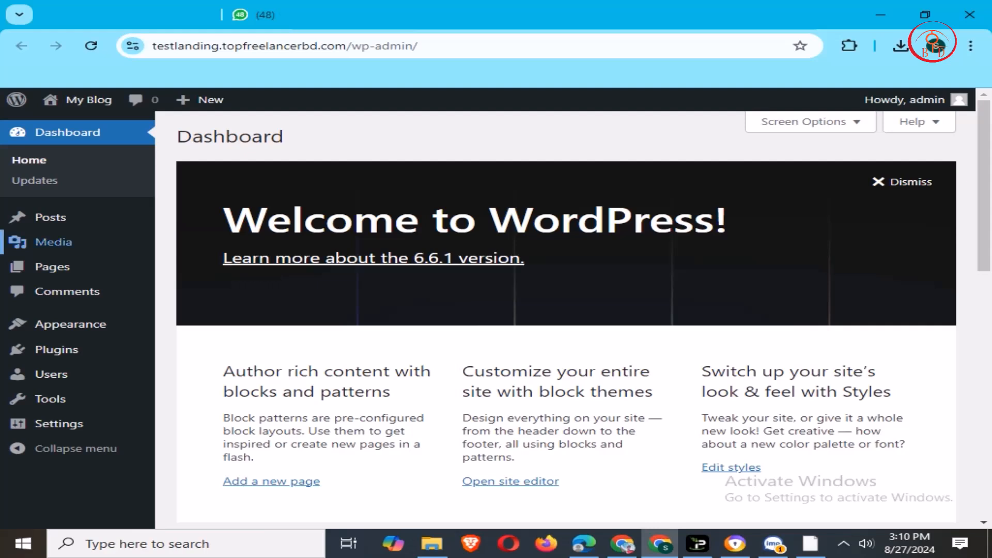
# - Open the Pages list from the admin sidebar
pyautogui.moveTo(50, 217)
pyautogui.moveTo(52, 267)
pyautogui.click(51, 266)
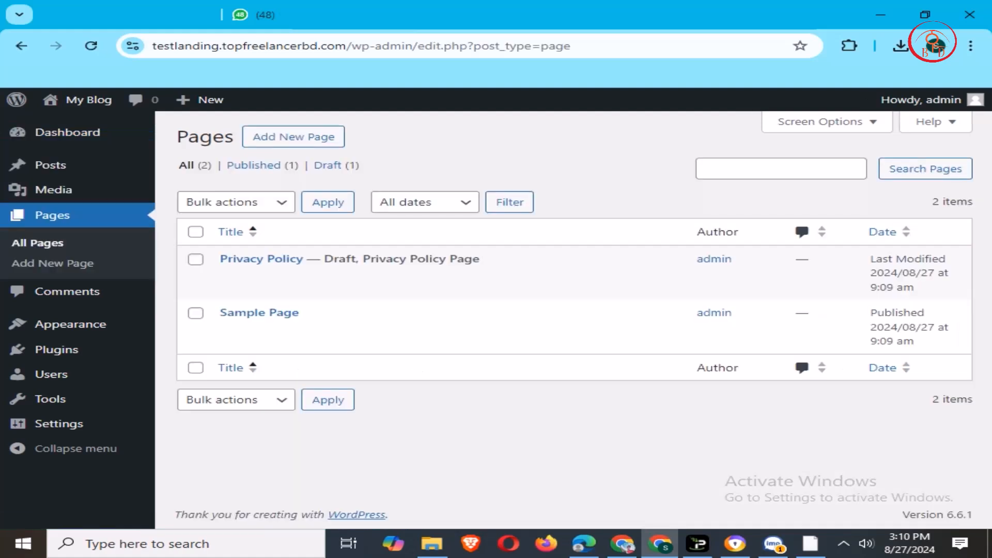
# - Add a new page, dismiss the welcome guide and pattern chooser, then exit back to Pages
pyautogui.click(293, 137)
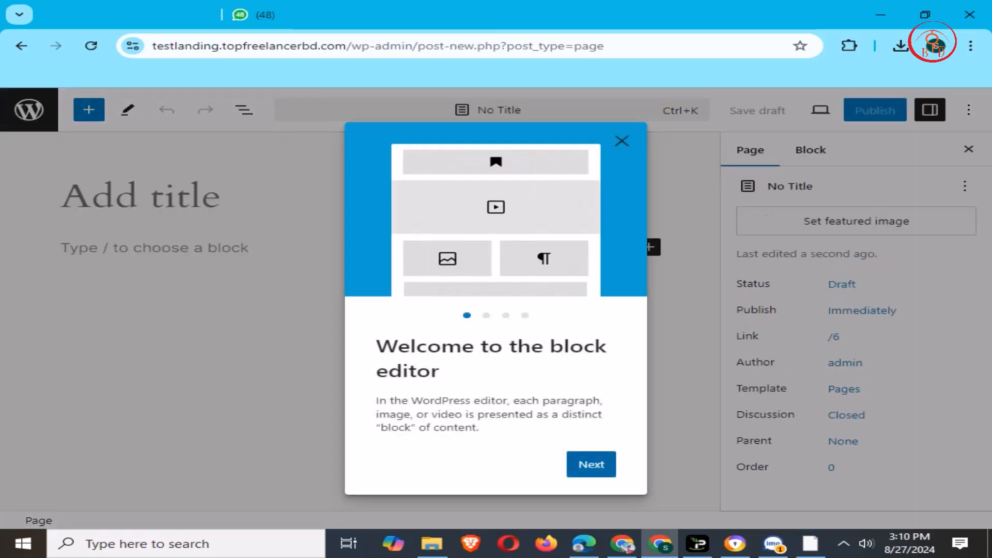
pyautogui.click(591, 463)
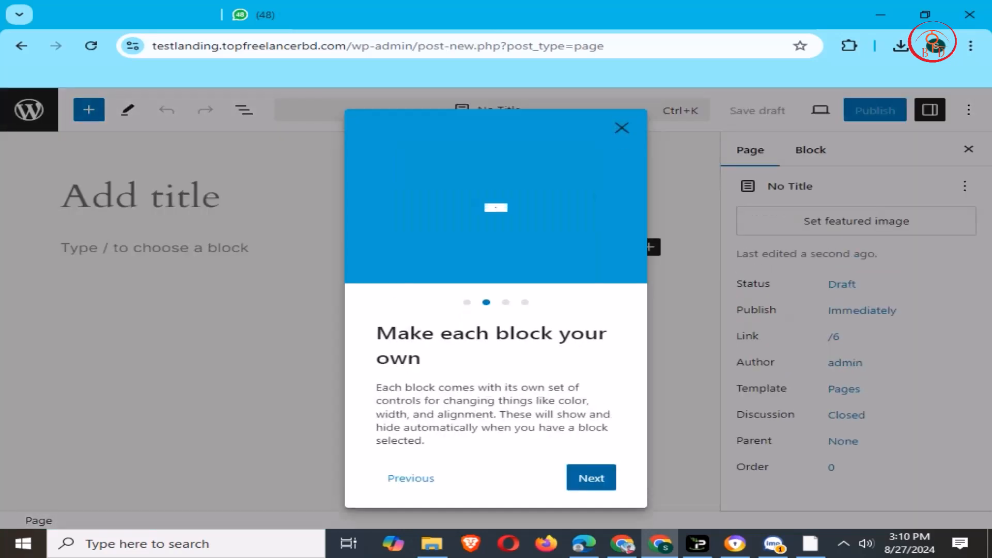
pyautogui.press('Escape')
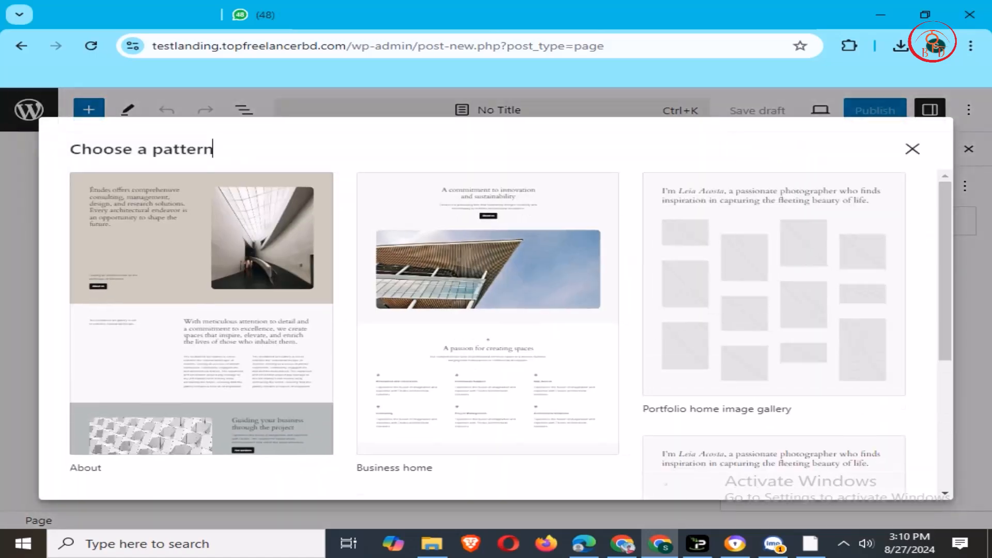
pyautogui.click(913, 149)
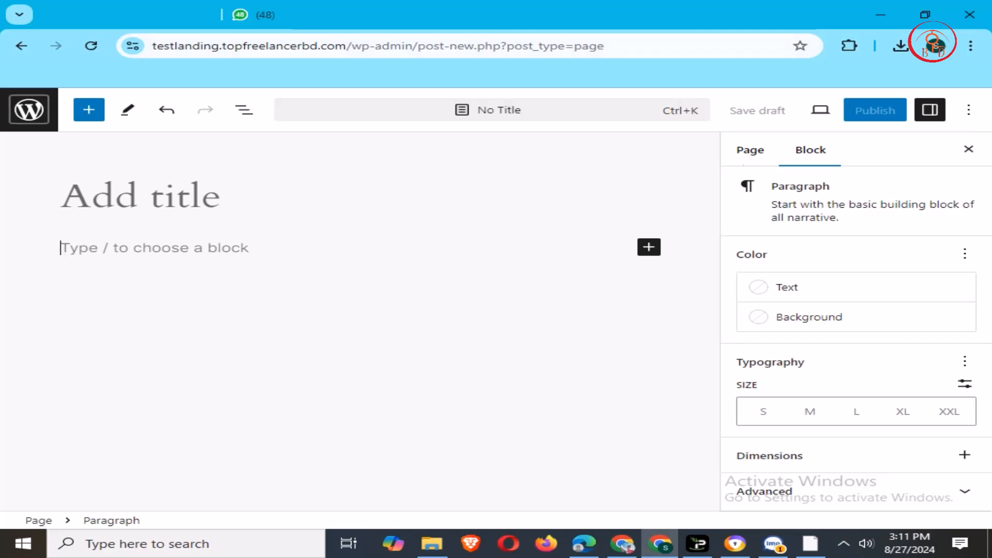
pyautogui.rightClick(36, 117)
pyautogui.click(36, 116)
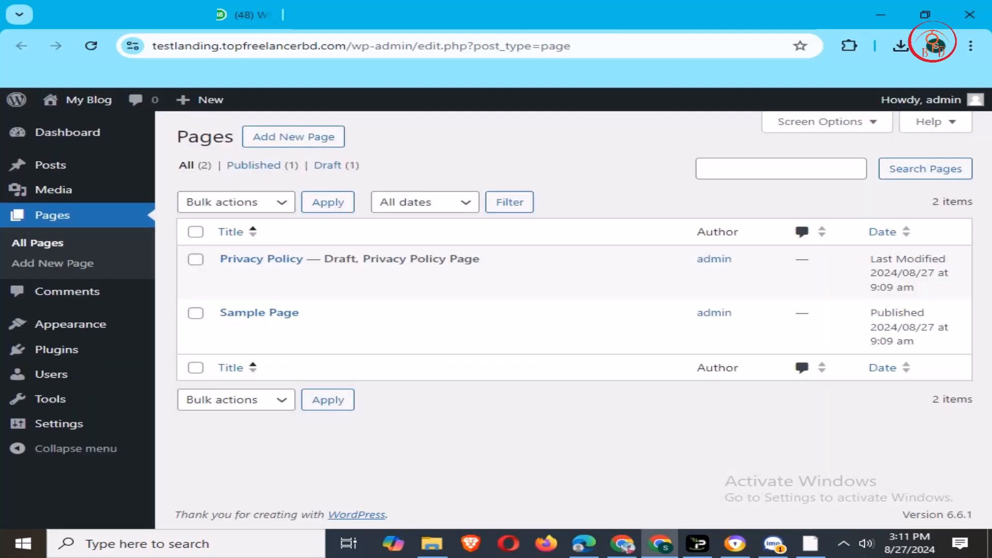
# - Install and activate the Classic Editor plugin
pyautogui.moveTo(57, 350)
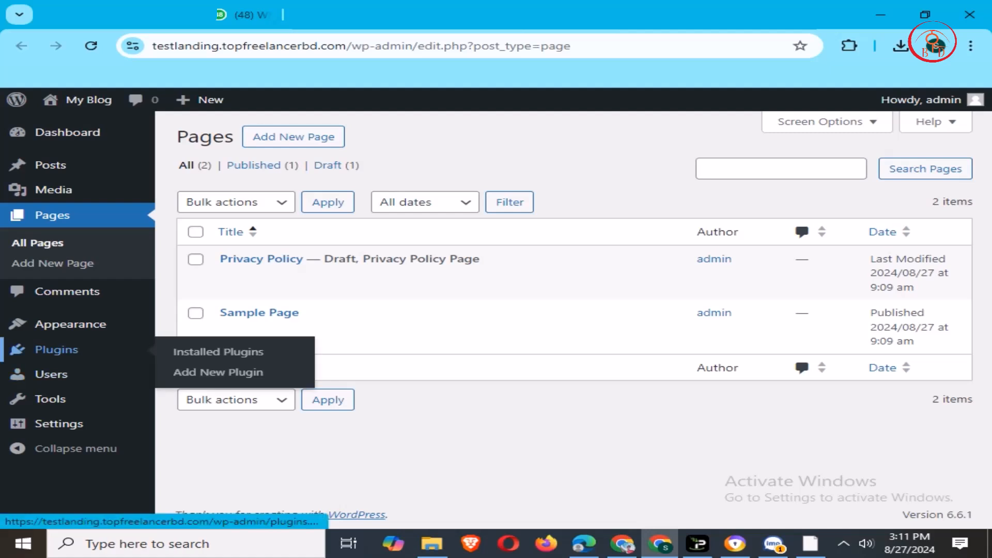
pyautogui.click(218, 372)
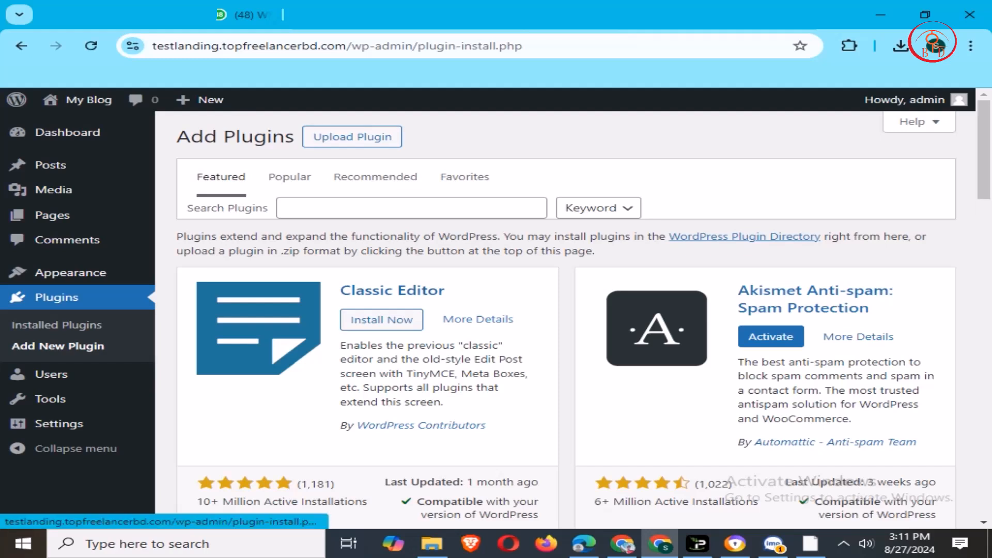
pyautogui.moveTo(340, 291); pyautogui.dragTo(446, 291)
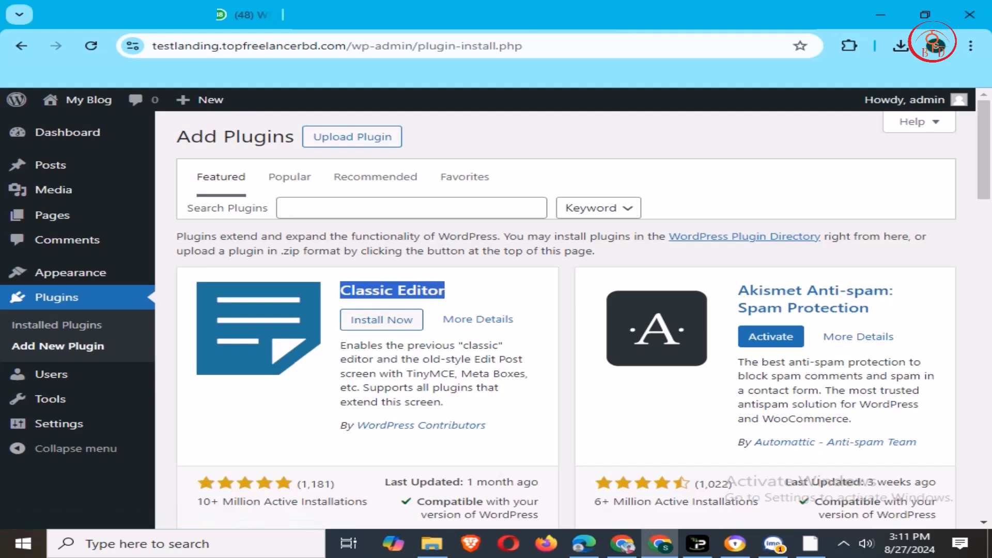
pyautogui.click(381, 320)
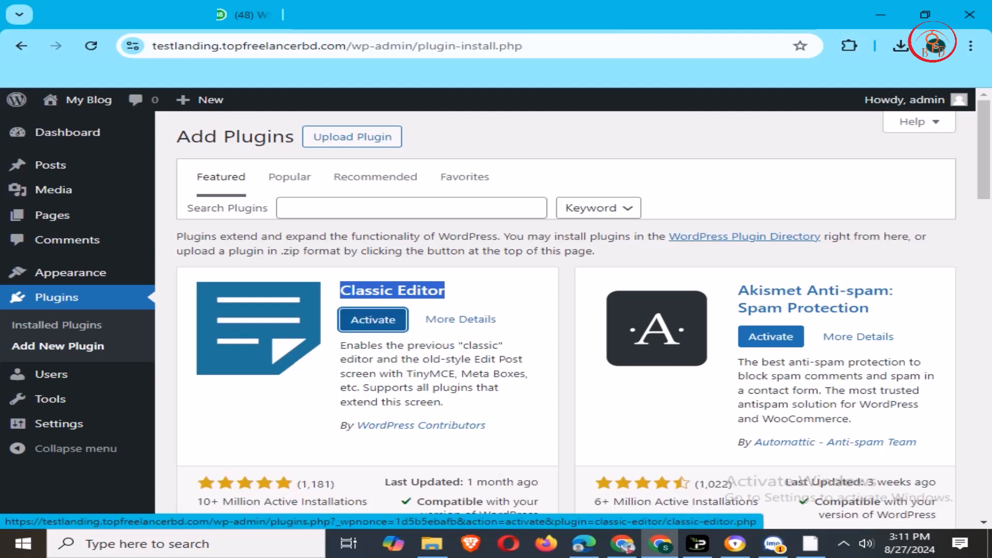
pyautogui.press('Return')
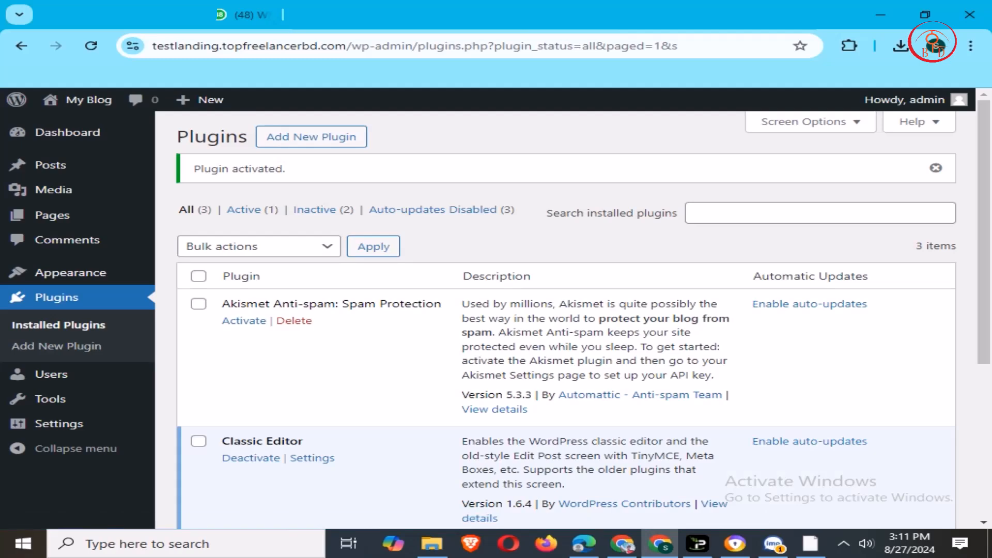
# - Add a new page and reload it so it opens in the classic editor
pyautogui.scroll(-3, 566, 321)
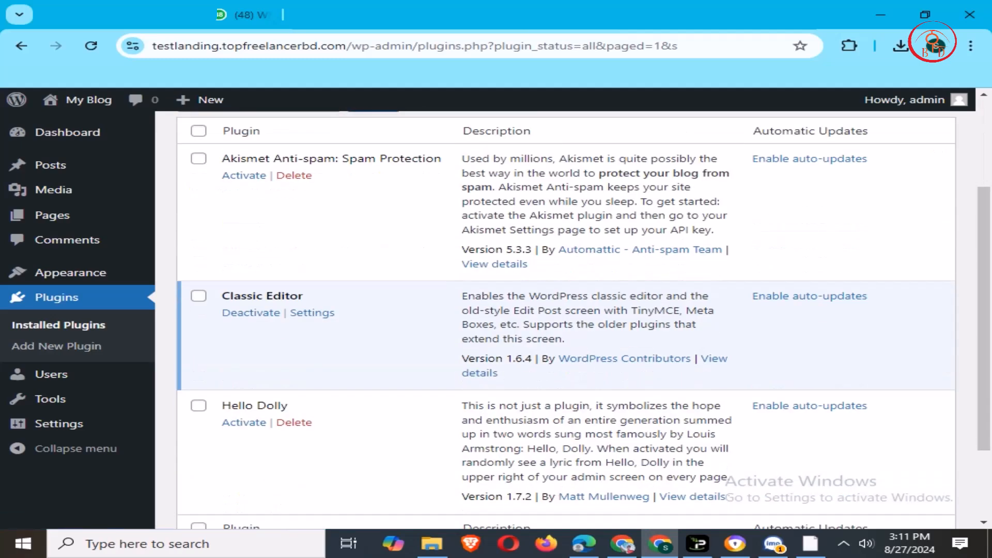
pyautogui.press('Return')
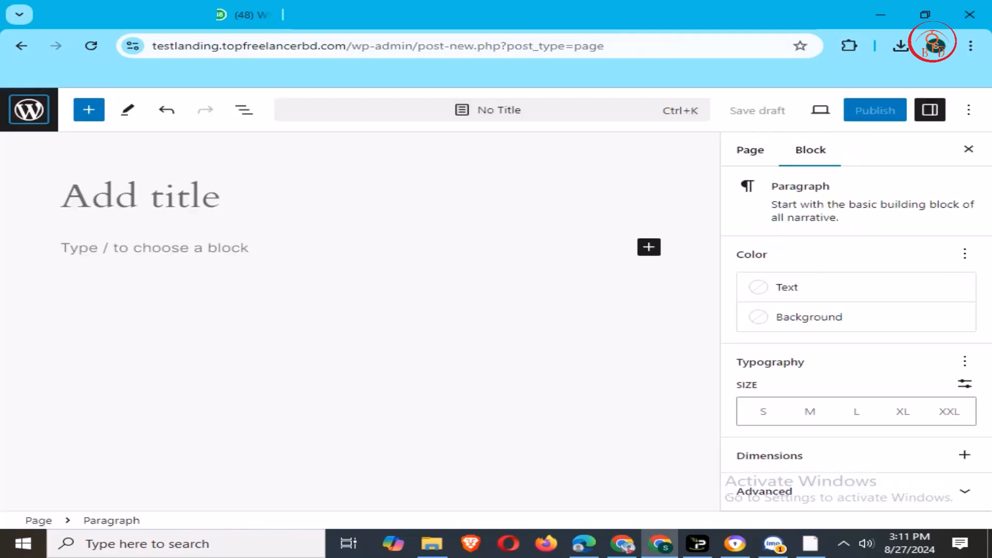
pyautogui.click(91, 46)
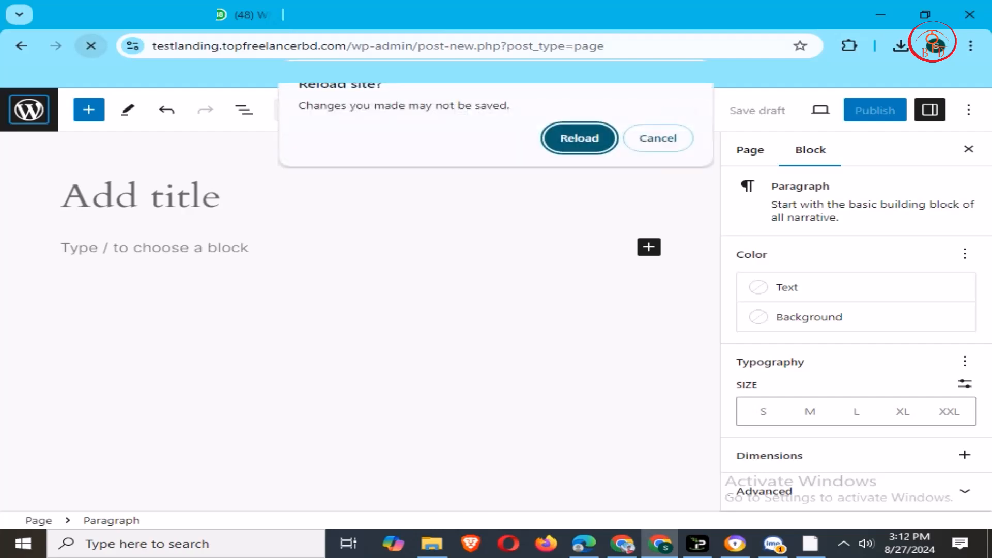
pyautogui.press('Return')
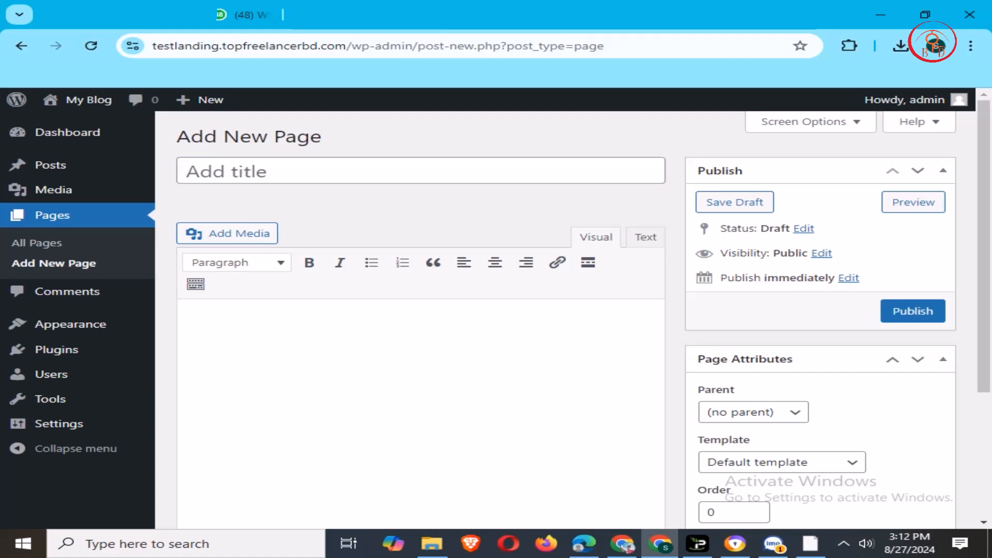
# - Enter 'Amazon gift card' as the new page's title
pyautogui.scroll(-2, 421, 362)
pyautogui.scroll(2, 421, 362)
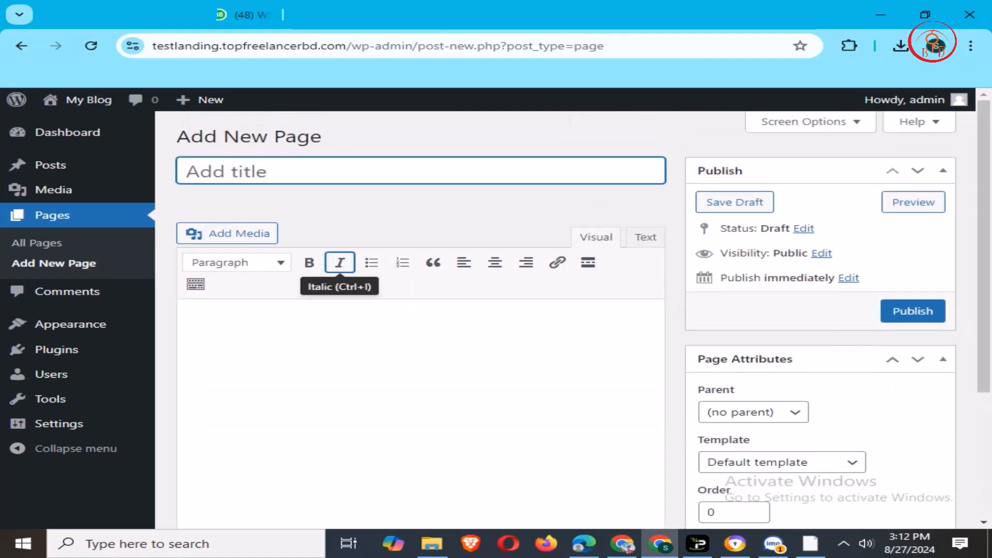
pyautogui.click(187, 327)
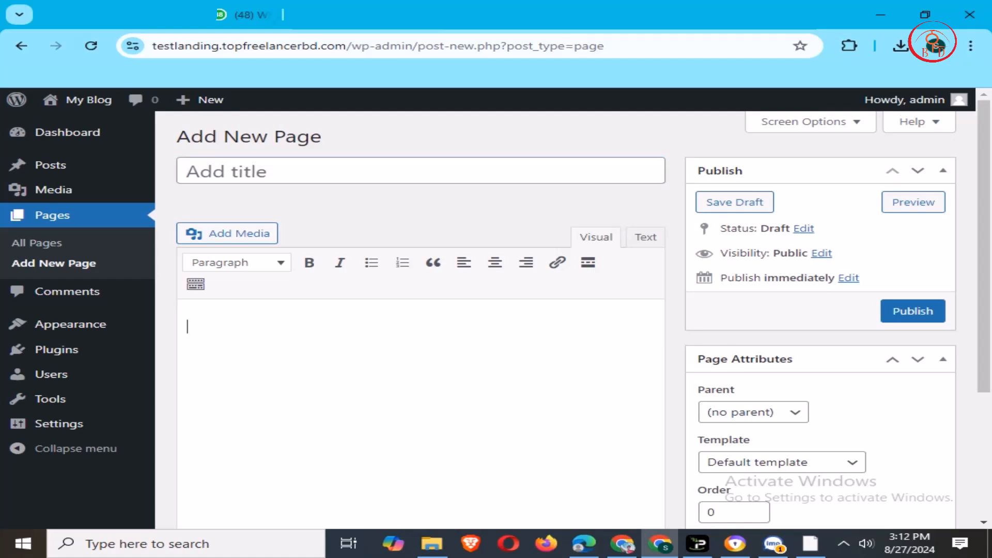
pyautogui.click(186, 171)
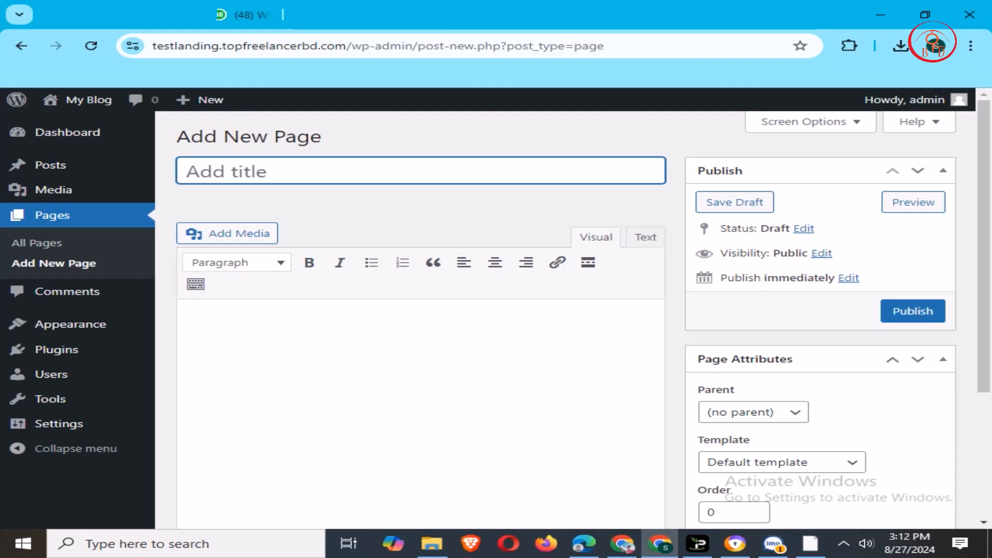
pyautogui.write('Ama')
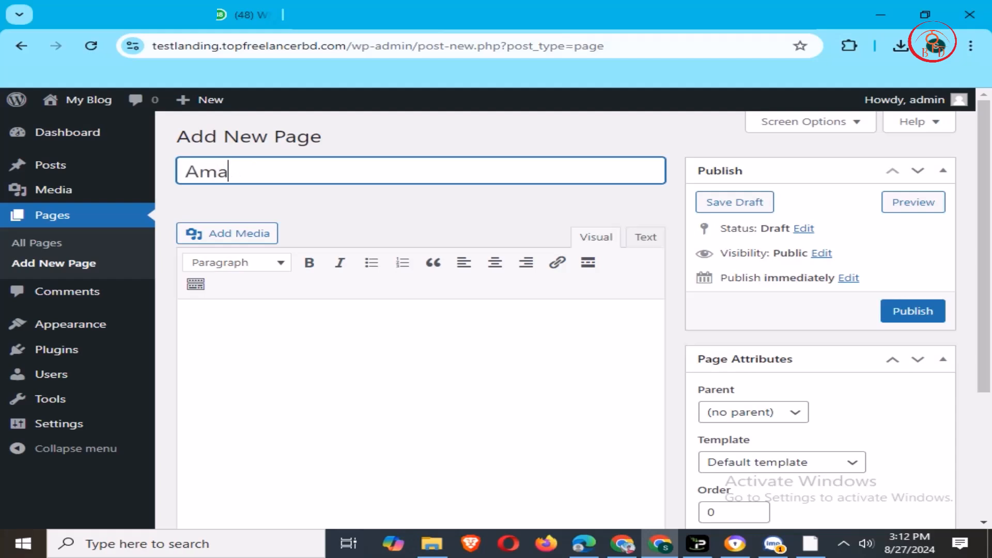
pyautogui.write('zon gift ca')
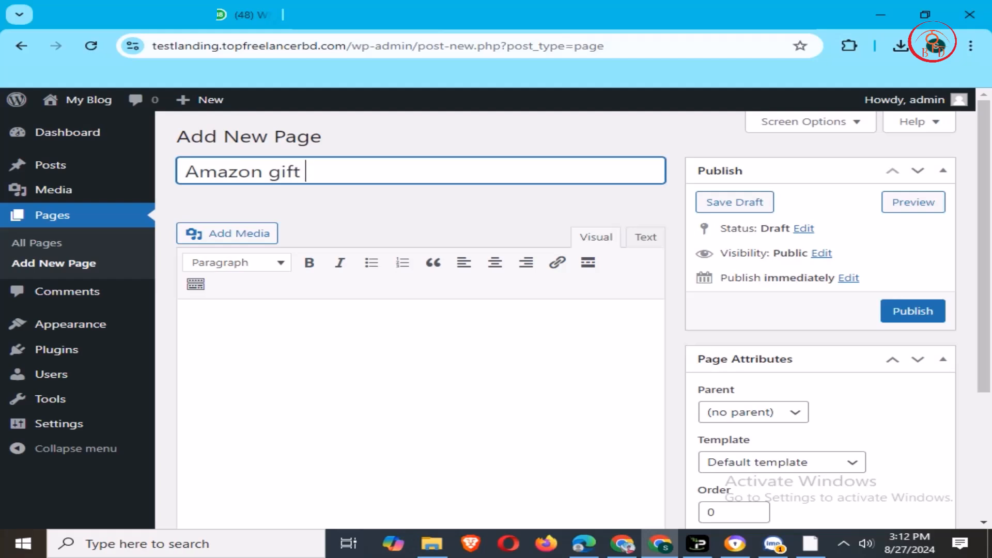
pyautogui.write('rd')
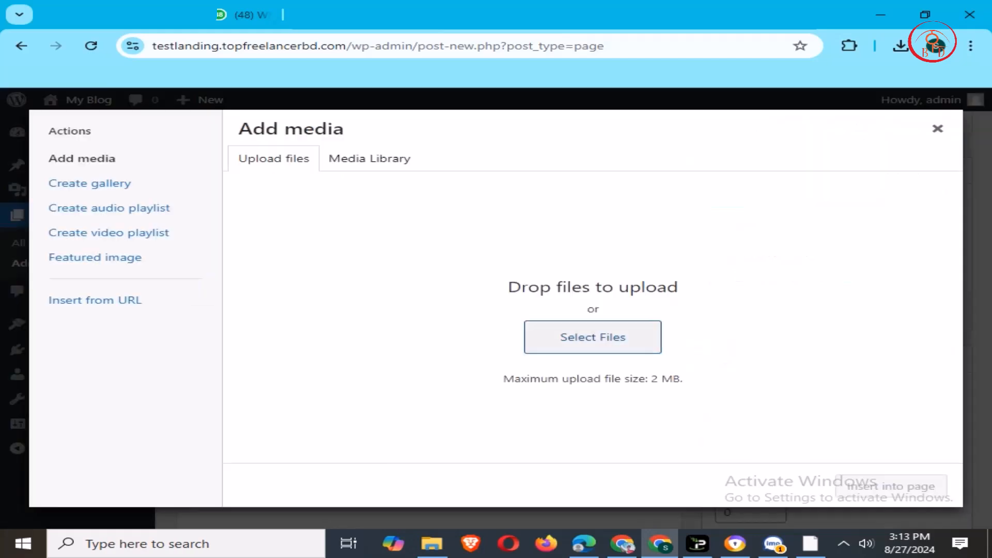
# - Upload unnamed-4.png from the Downloads folder and insert it into the page at Full Size 300 × 300
pyautogui.click(593, 337)
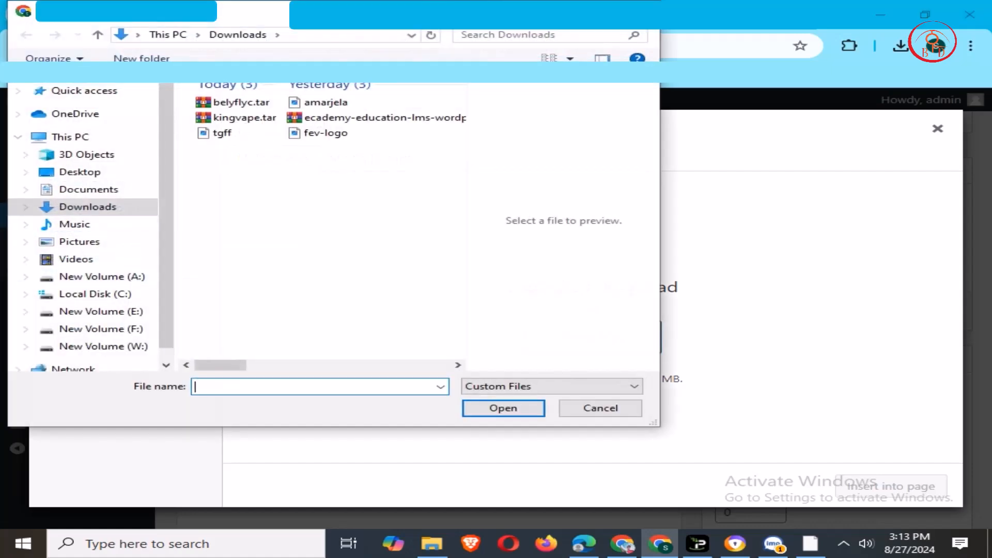
pyautogui.press('Escape')
pyautogui.click(901, 45)
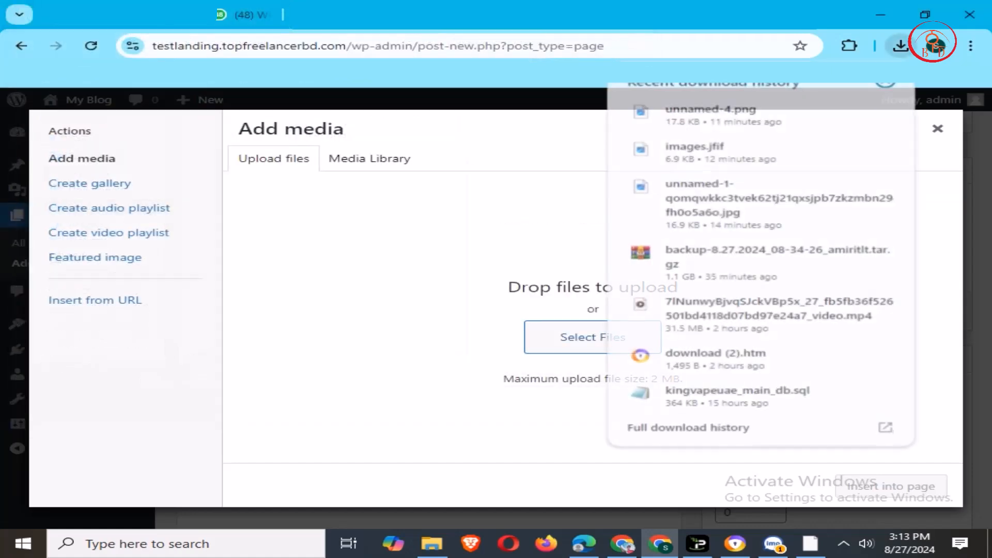
pyautogui.click(849, 110)
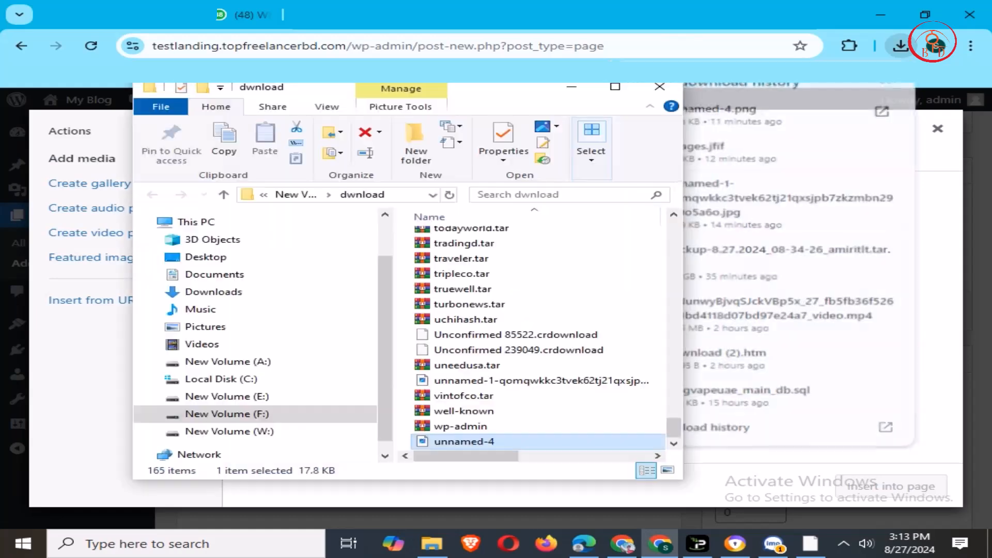
pyautogui.moveTo(464, 442); pyautogui.dragTo(795, 391)
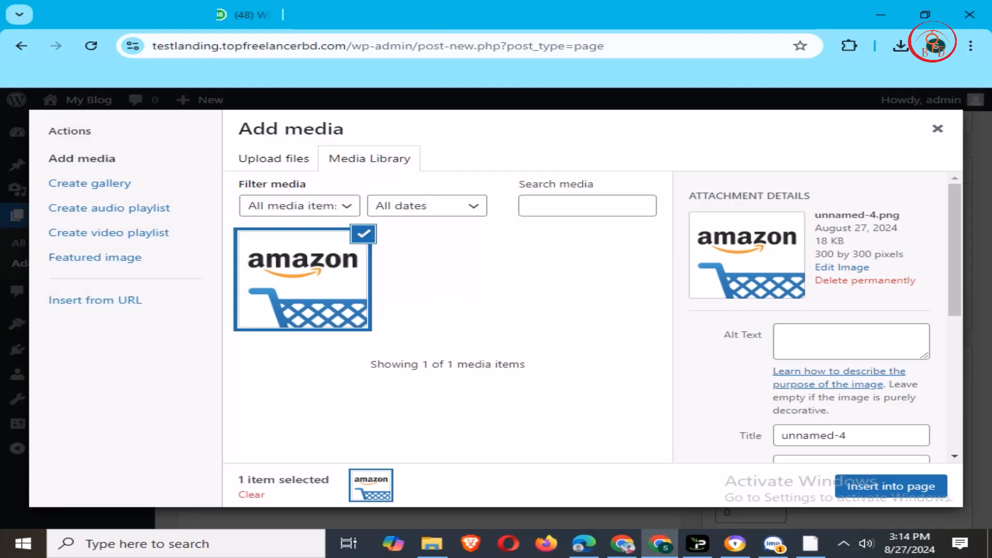
pyautogui.scroll(-5, 816, 317)
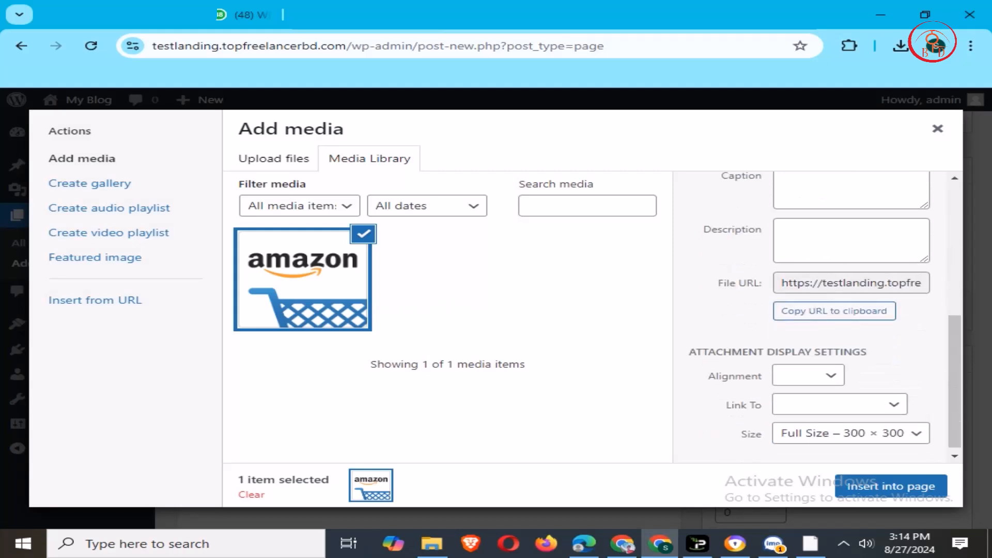
pyautogui.click(823, 434)
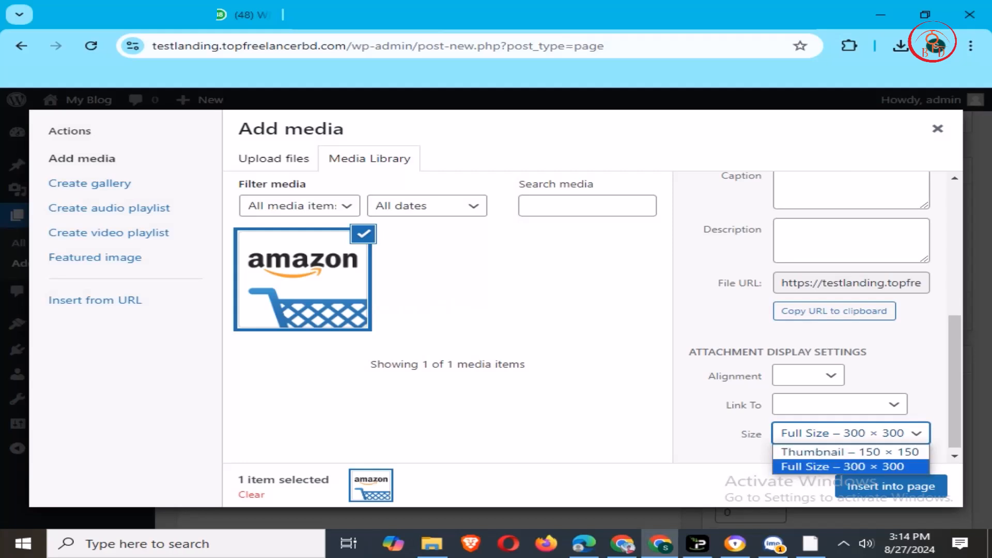
pyautogui.click(858, 466)
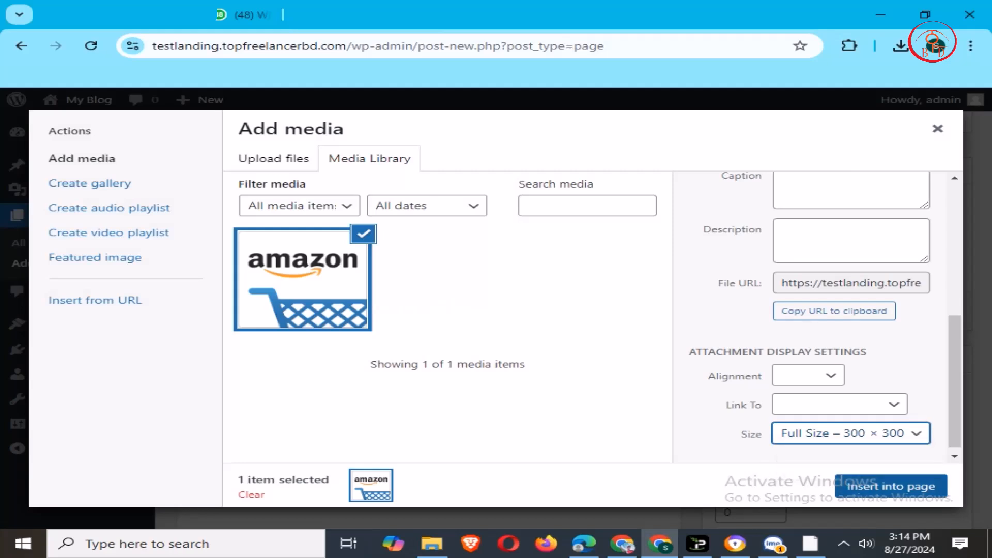
pyautogui.click(891, 486)
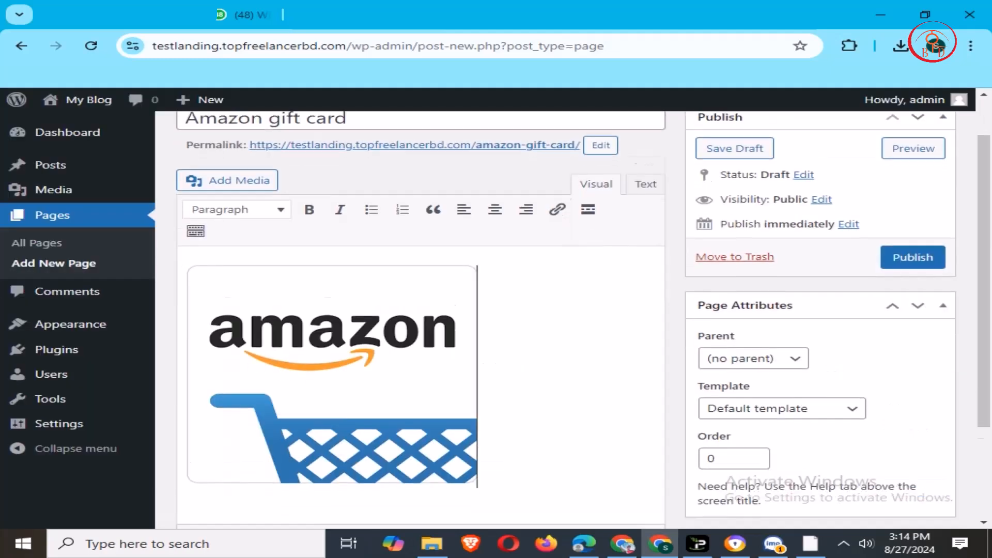
# - Align the inserted Amazon logo to the center of the page
pyautogui.scroll(-3, 366, 330)
pyautogui.click(365, 276)
pyautogui.scroll(1, 366, 276)
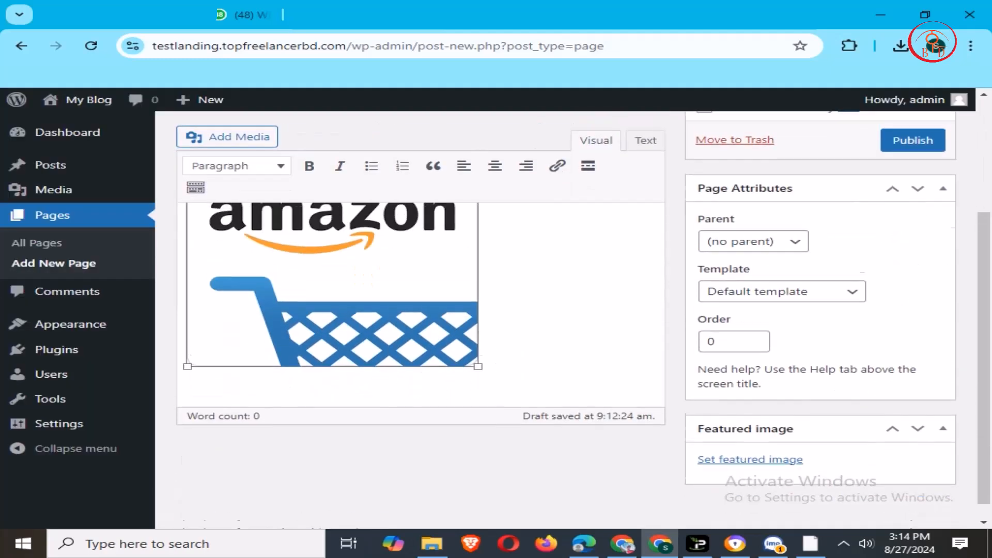
pyautogui.scroll(3, 366, 310)
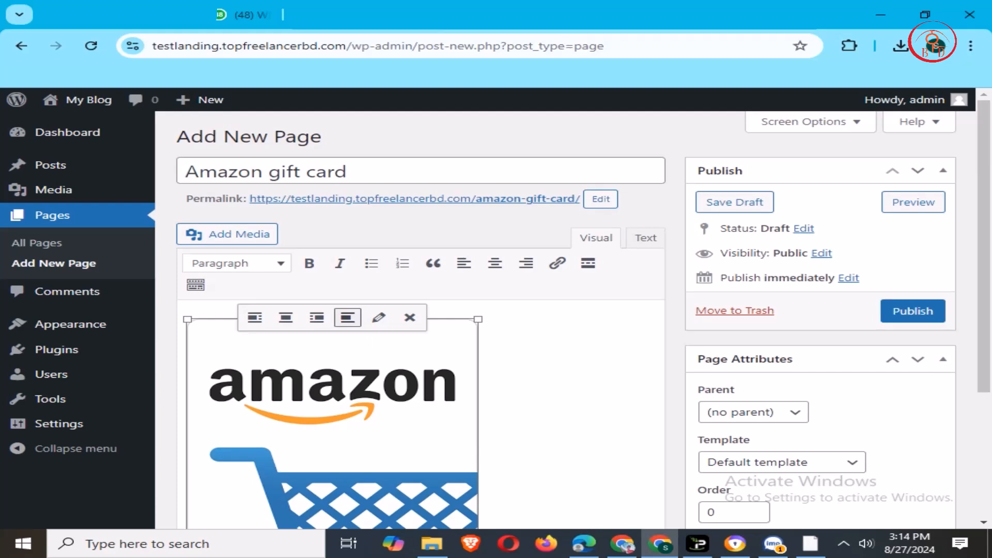
pyautogui.click(285, 317)
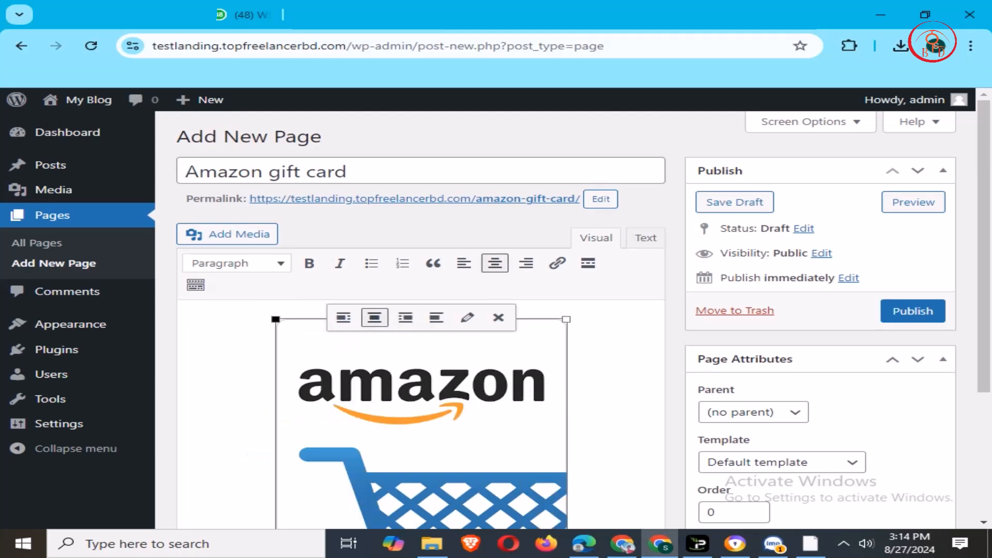
# - Resize the Amazon logo with its corner handle, shrinking it then enlarging it slightly
pyautogui.scroll(-3, 286, 317)
pyautogui.moveTo(567, 392); pyautogui.dragTo(509, 305)
pyautogui.scroll(3, 509, 305)
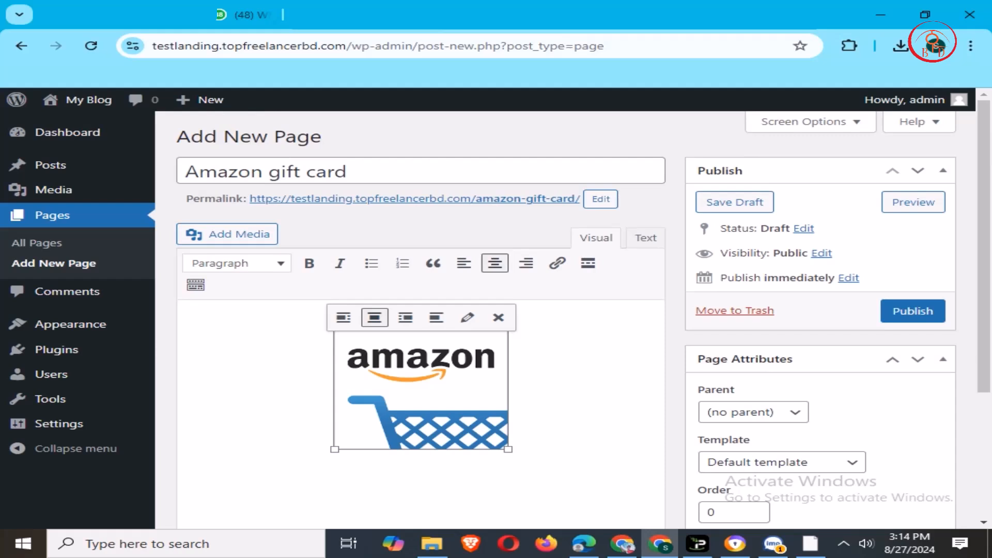
pyautogui.scroll(-2, 583, 320)
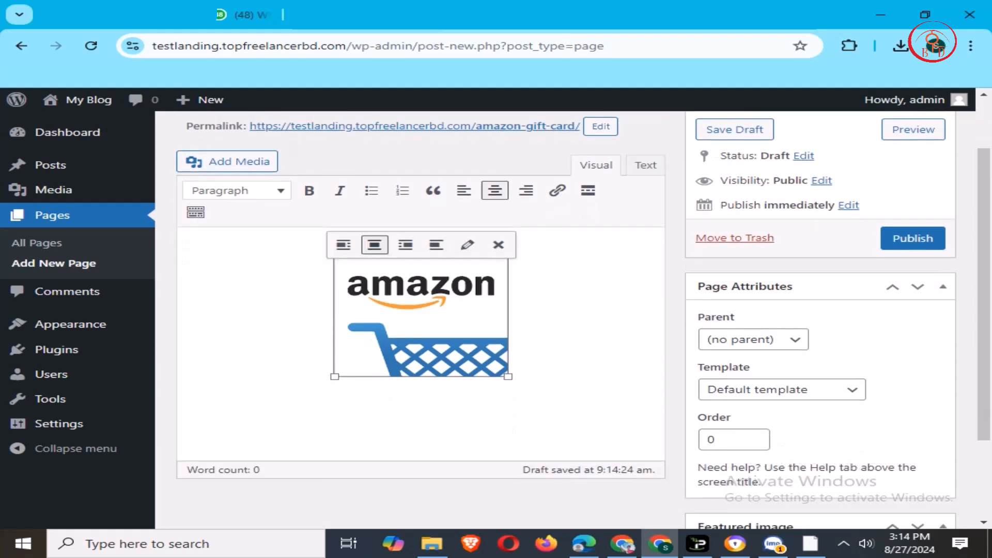
pyautogui.moveTo(509, 376); pyautogui.dragTo(474, 359)
pyautogui.click(568, 357)
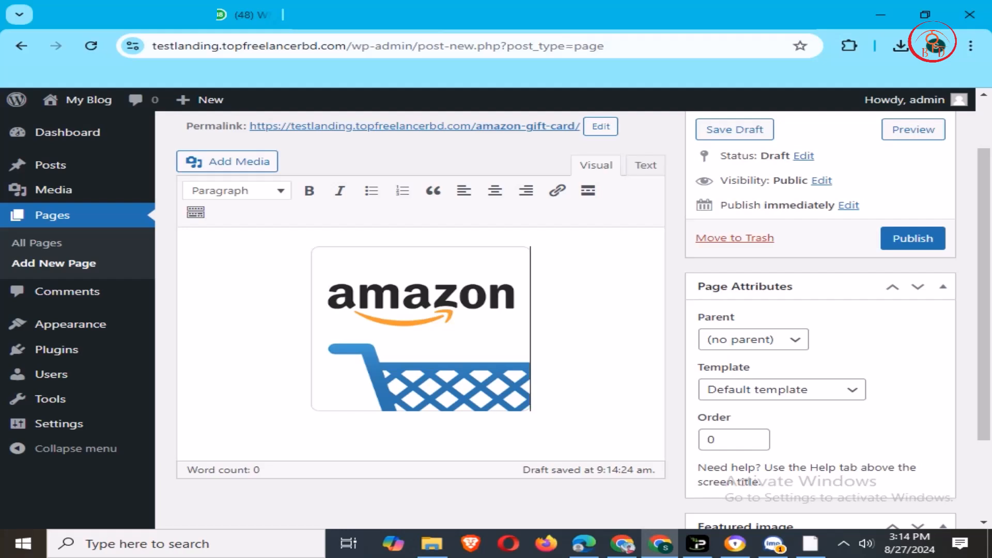
# - Add a new line below the logo reading 'Get Amazon free gift card Click'
pyautogui.press('Return')
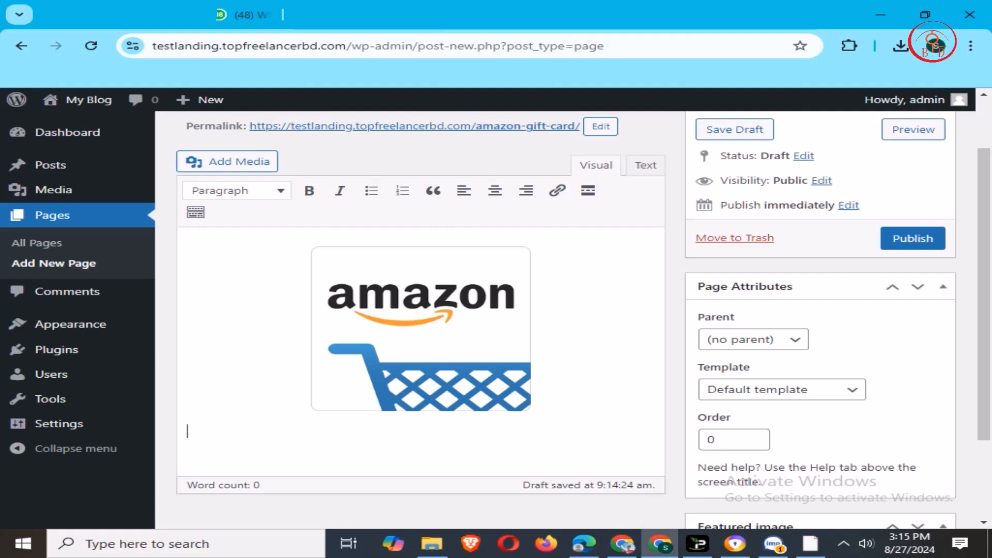
pyautogui.write('Get')
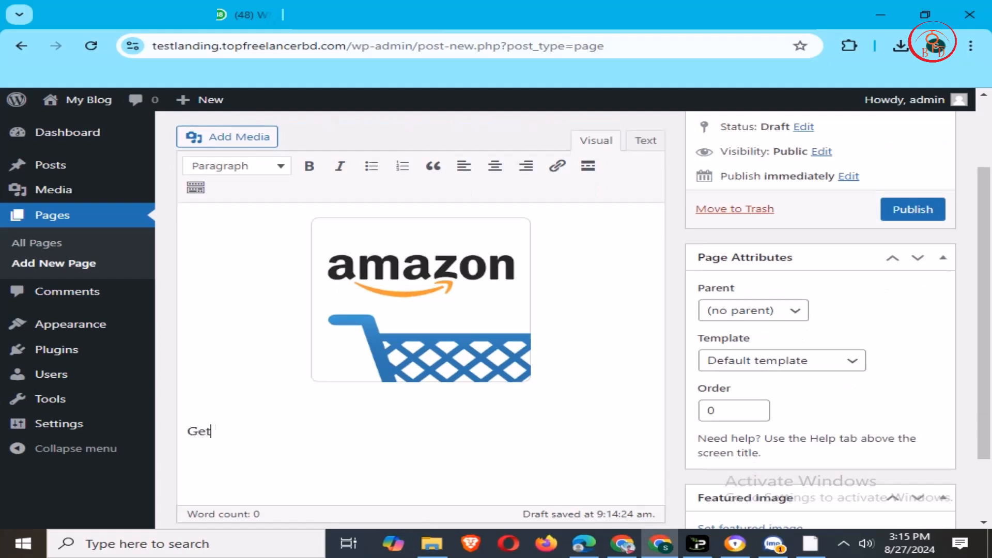
pyautogui.write(' Amazon free g')
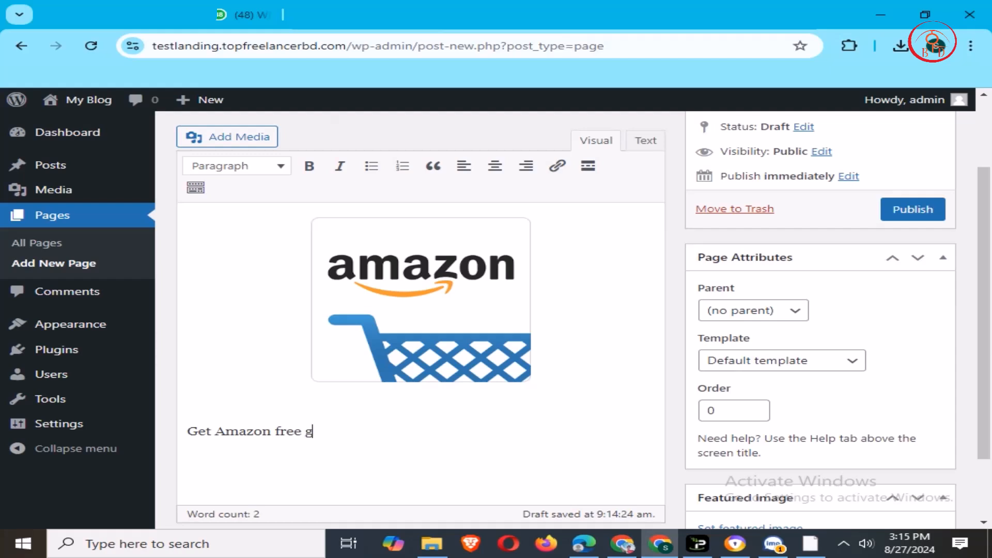
# - Fix the line under the logo so it ends with 'Click Here', dropping the stray space
pyautogui.write('ift card Click Here')
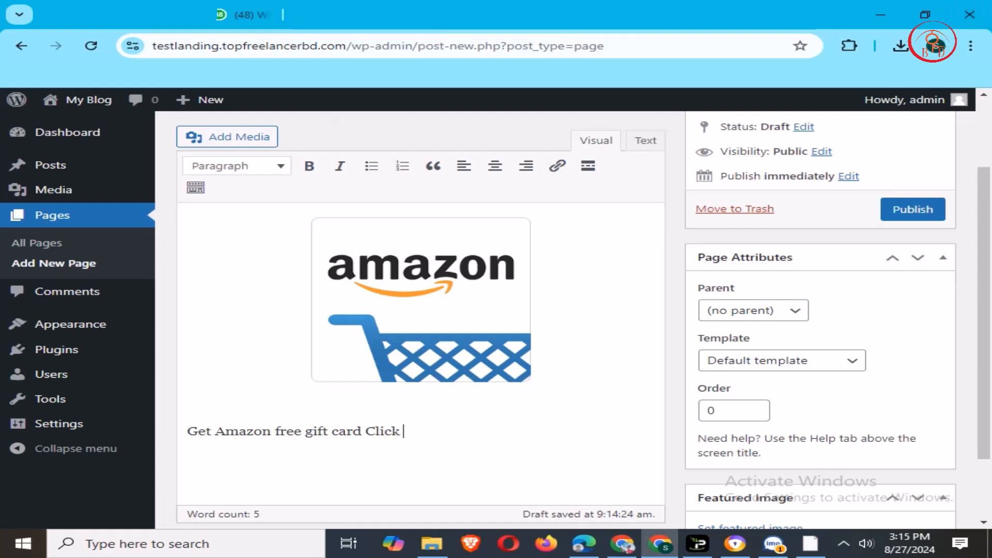
# - Add a new line below the logo reading 'Get Amazon free gift card Click'
# - Fix the line under the logo so it ends with 'Click Here', dropping the stray space
pyautogui.write('r')
pyautogui.press('BackSpace')
pyautogui.write('ere')
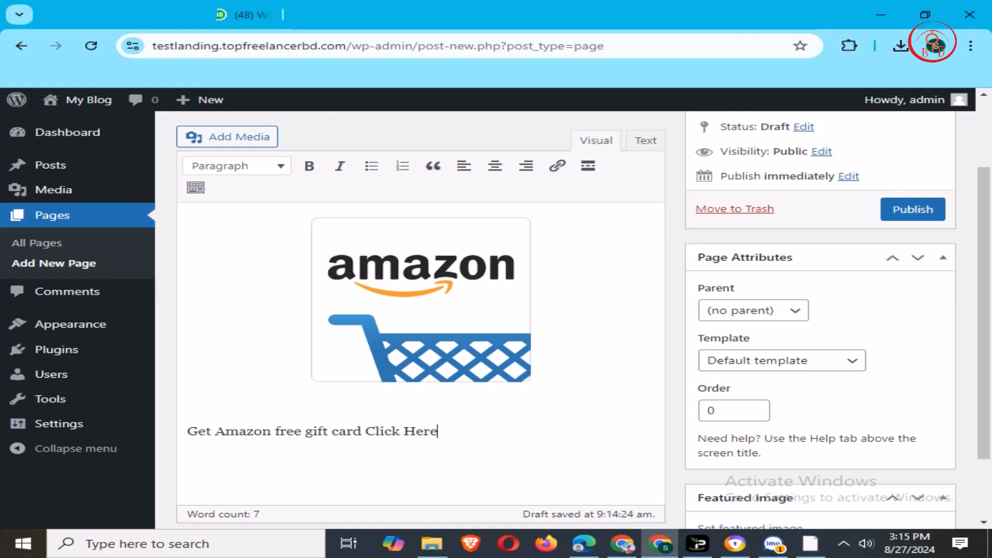
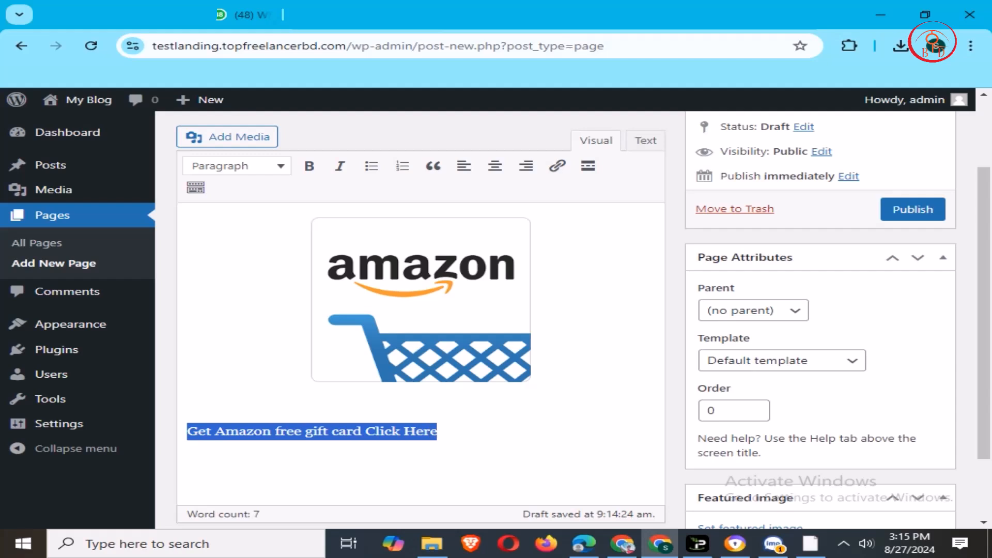
# - Center the gift card line under the logo and bold 'Get Amazon free gift card'
pyautogui.click(494, 166)
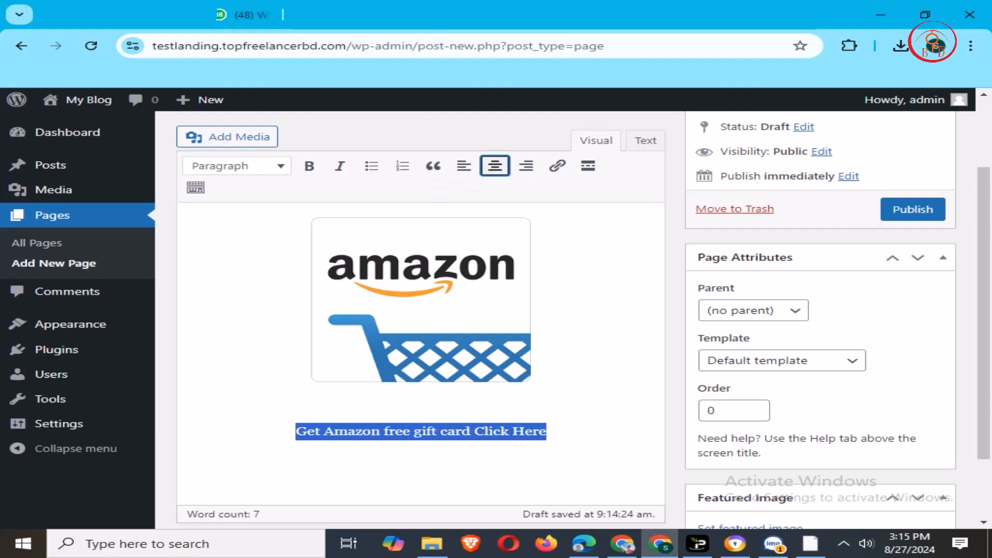
pyautogui.click(396, 431)
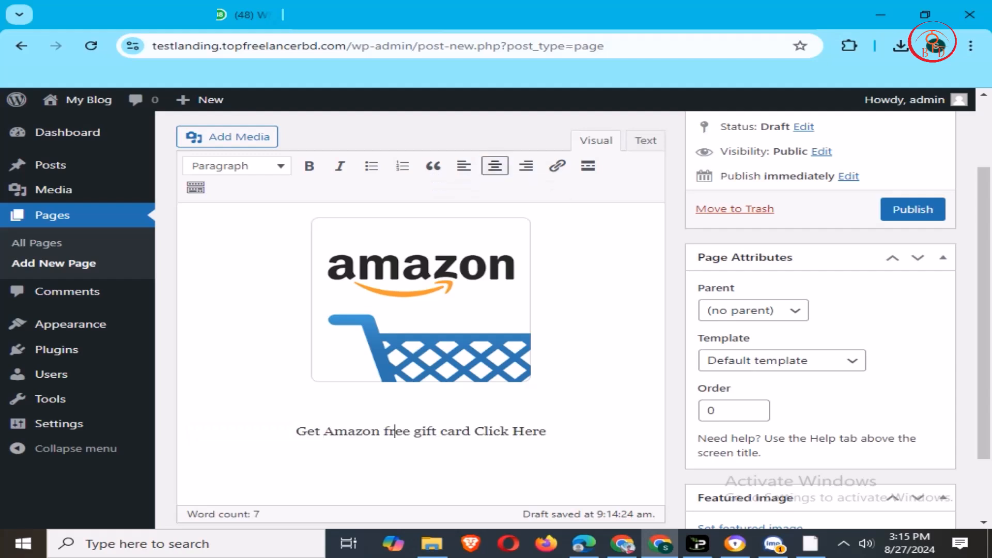
pyautogui.moveTo(296, 431); pyautogui.dragTo(471, 431)
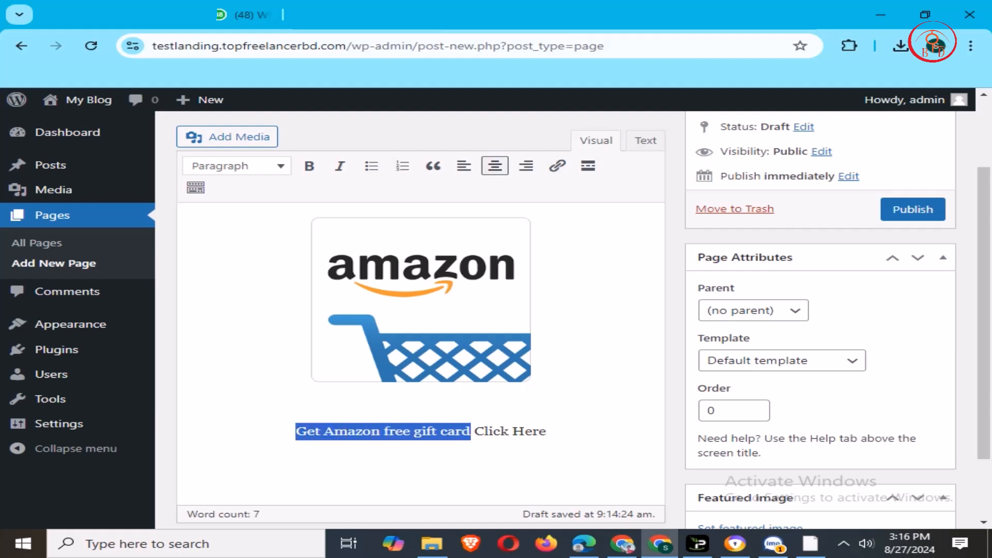
pyautogui.click(309, 165)
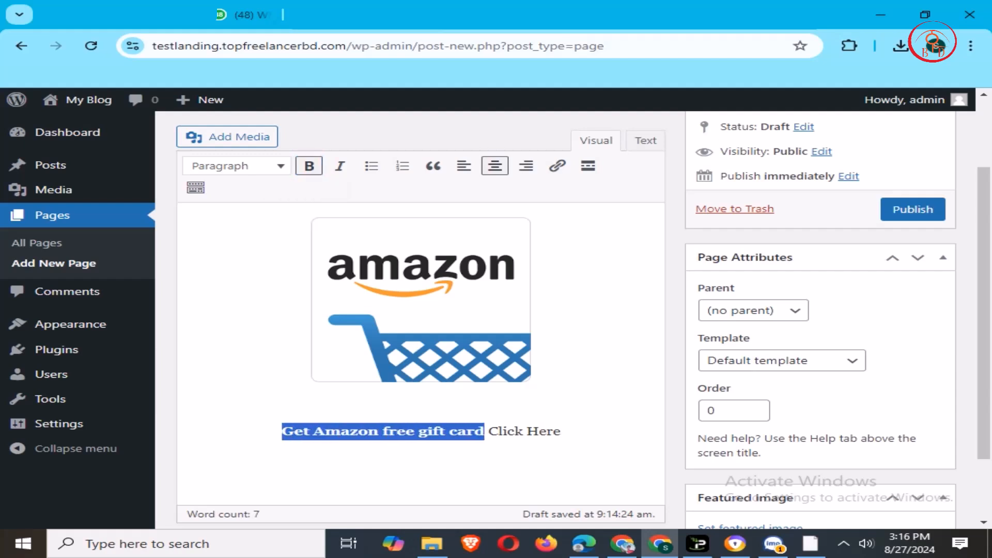
pyautogui.click(498, 431)
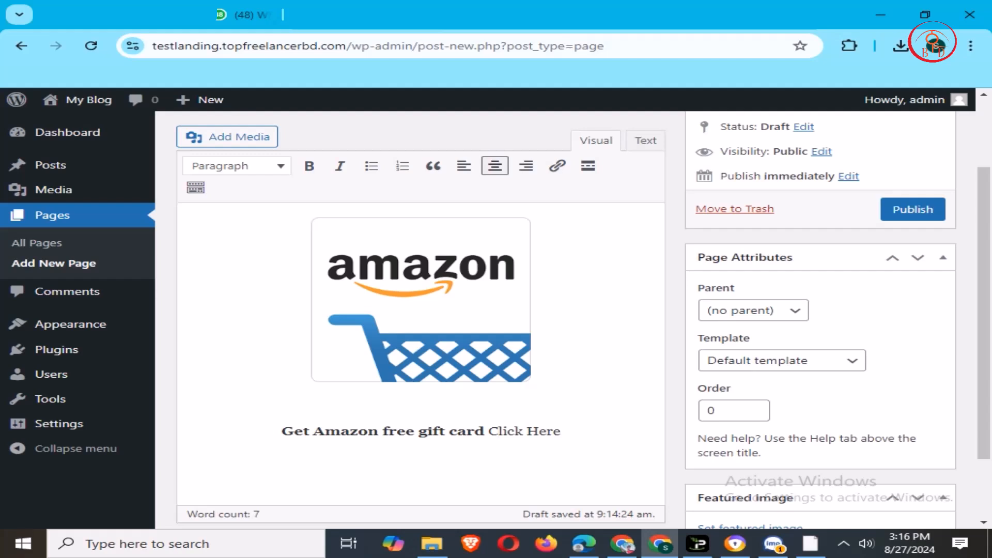
# - Format the whole gift card line as Heading 3, correcting an accidental Heading 5
pyautogui.moveTo(282, 431); pyautogui.dragTo(560, 431)
pyautogui.click(236, 166)
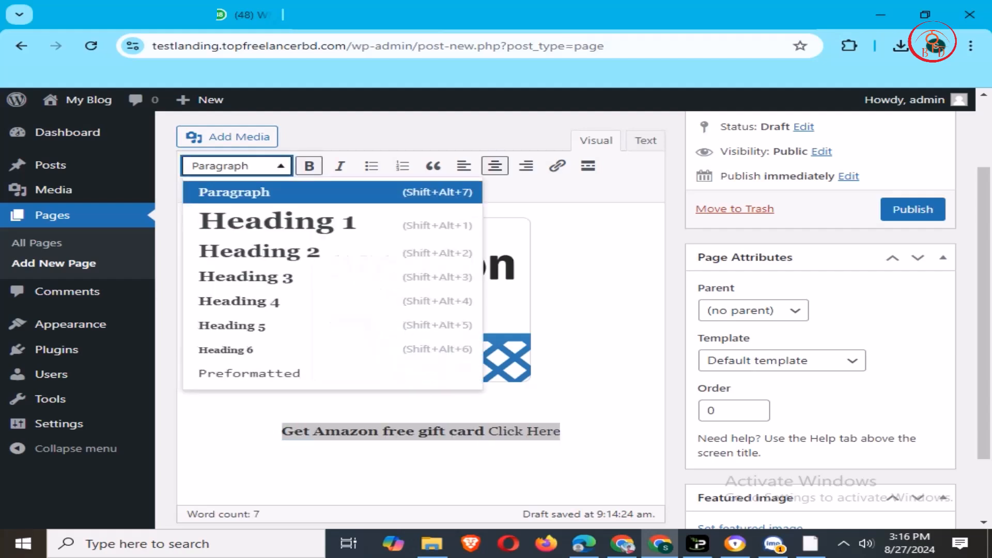
pyautogui.click(232, 326)
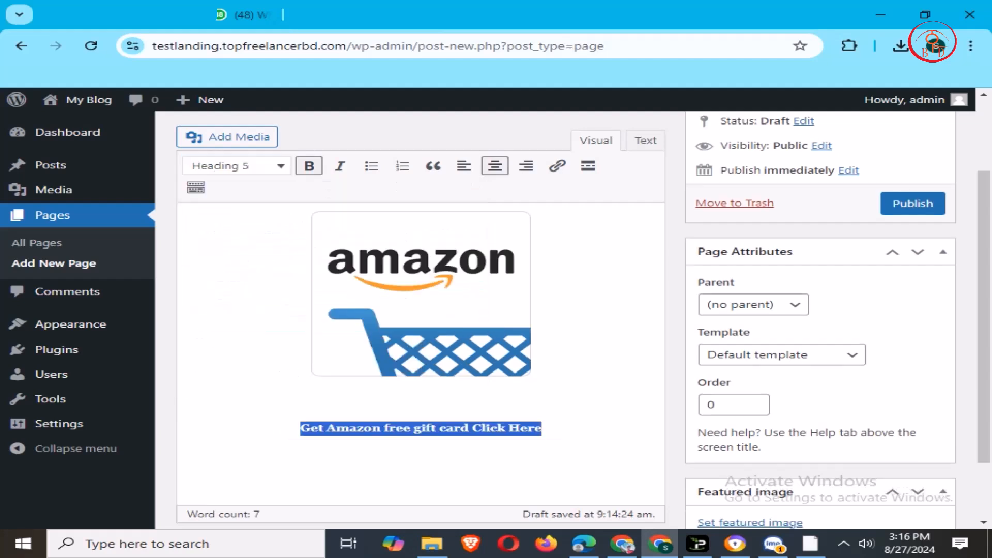
pyautogui.click(236, 166)
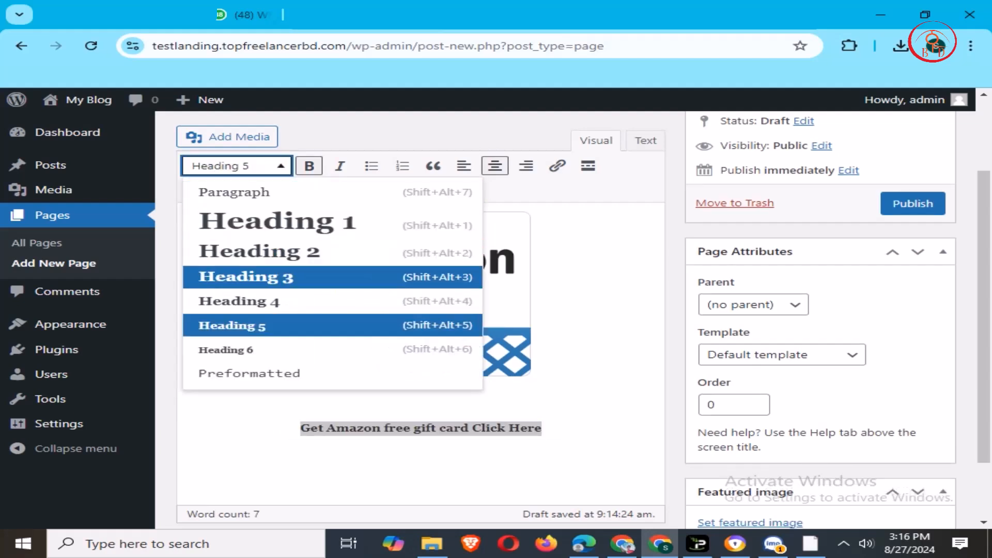
pyautogui.click(243, 278)
pyautogui.click(519, 429)
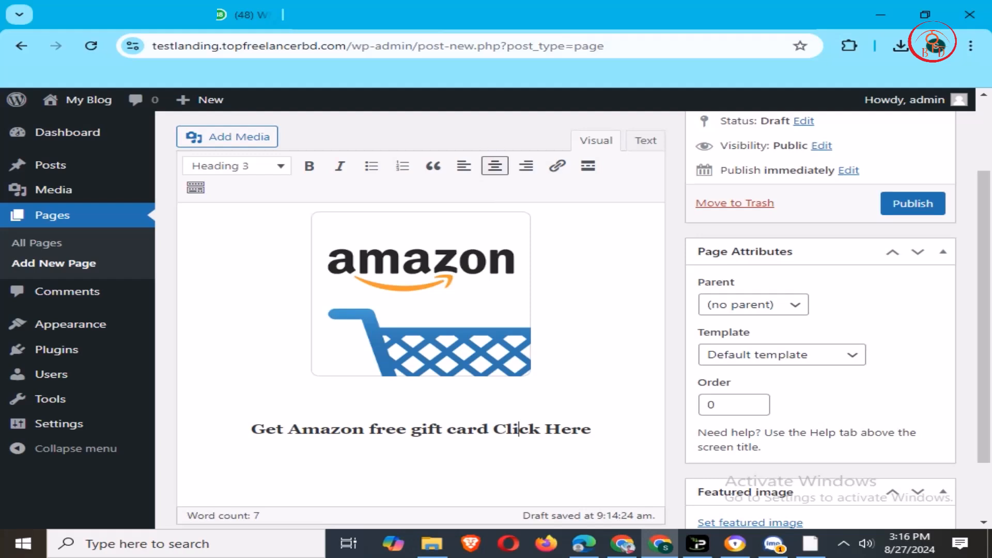
# - Select the heading line and bring up the Text color palette from the extra toolbar
pyautogui.moveTo(252, 429); pyautogui.dragTo(590, 429)
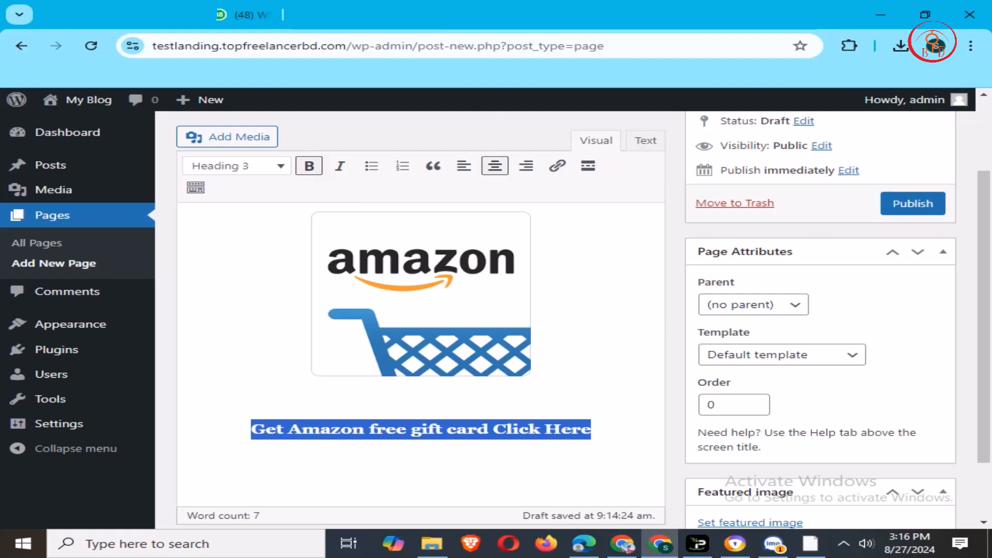
pyautogui.click(196, 187)
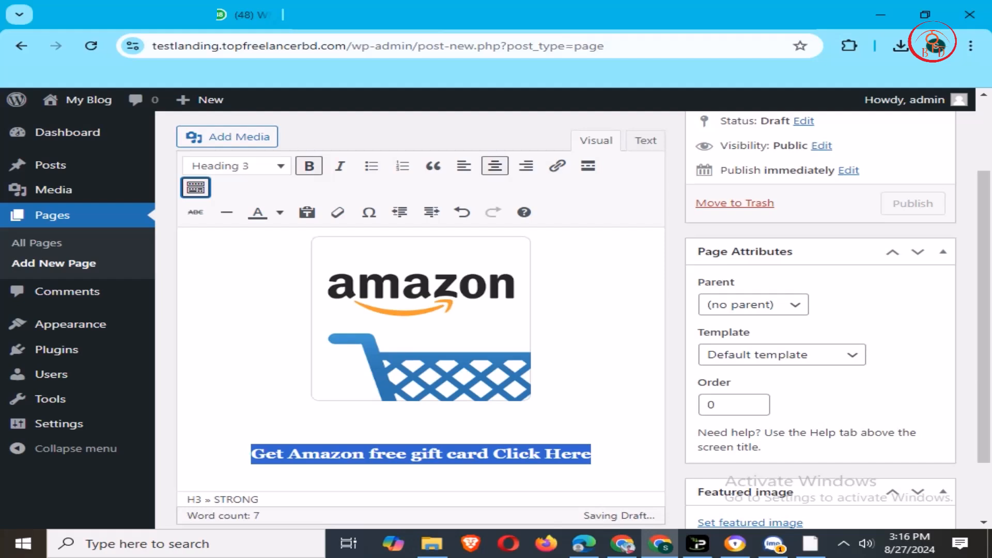
pyautogui.click(279, 213)
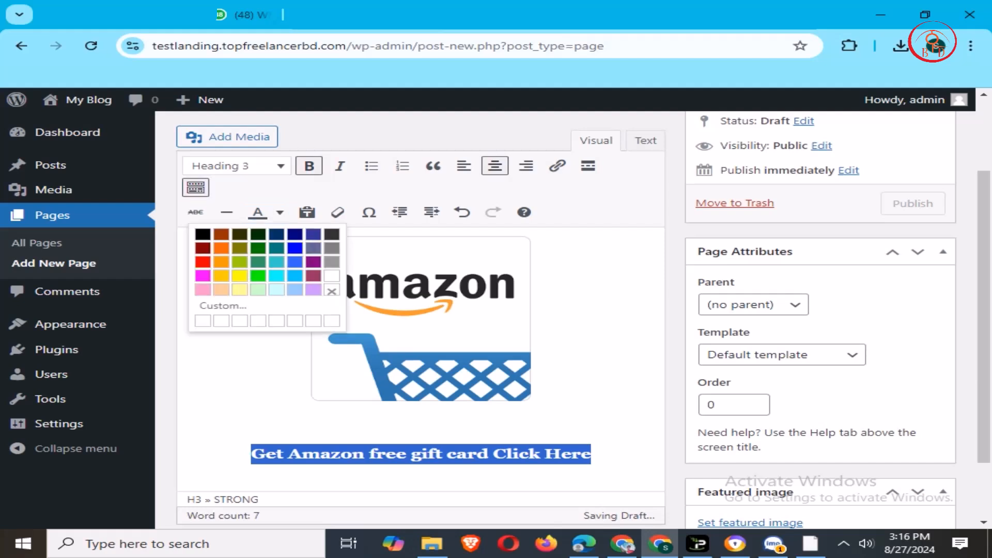
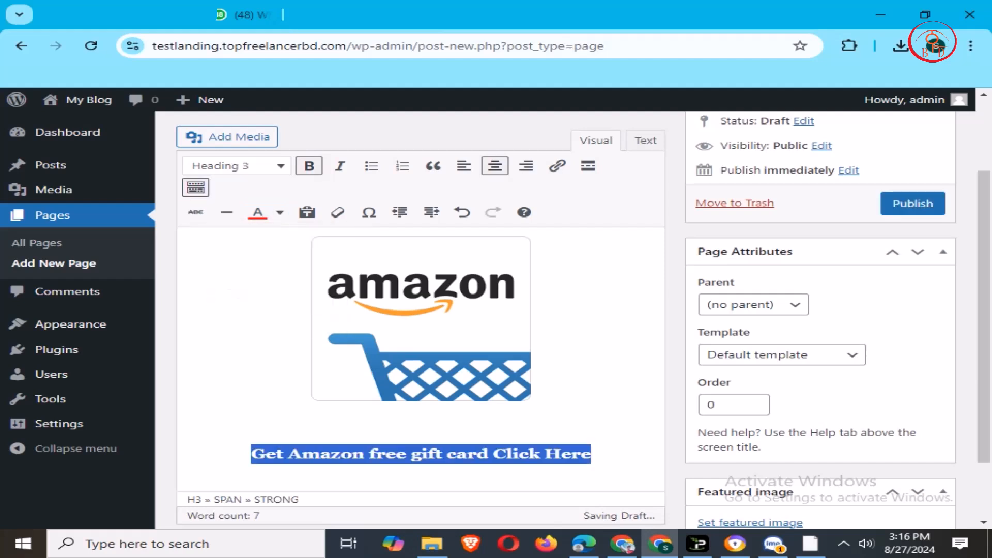
# - Deselect the heading, then highlight just the words 'Click Here' at its end
pyautogui.click(421, 318)
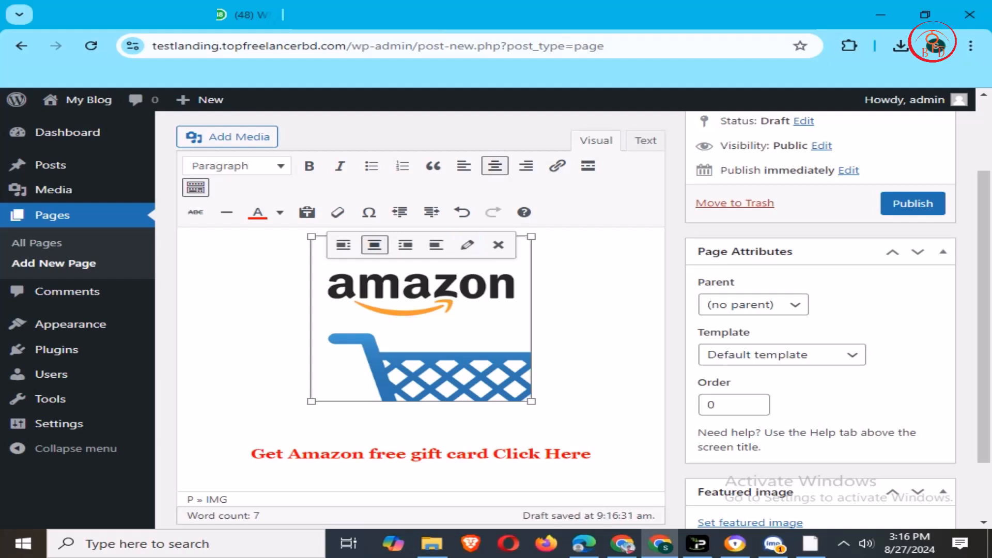
pyautogui.moveTo(494, 454); pyautogui.dragTo(590, 453)
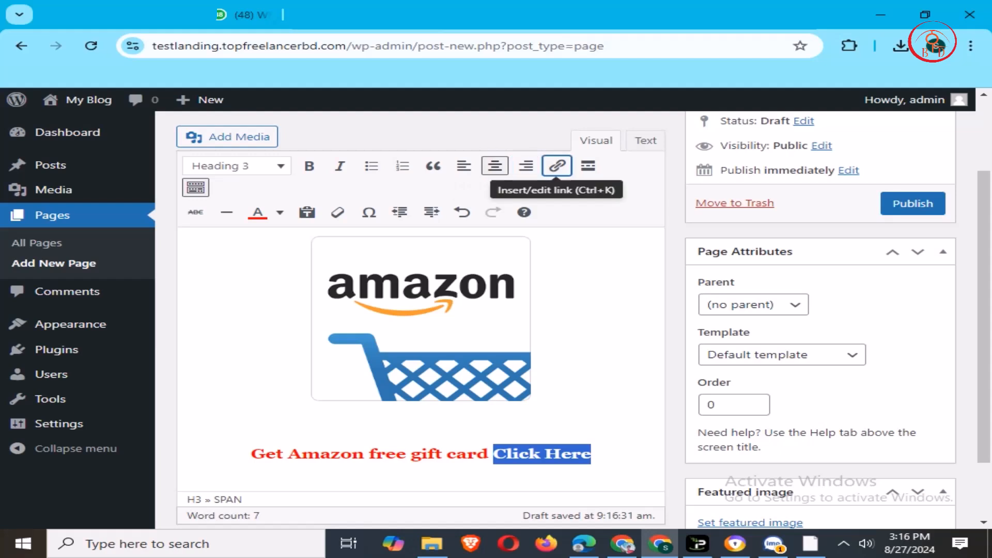
# - Link 'Click Here' in the red heading to topfreelancerbd.com
pyautogui.click(557, 165)
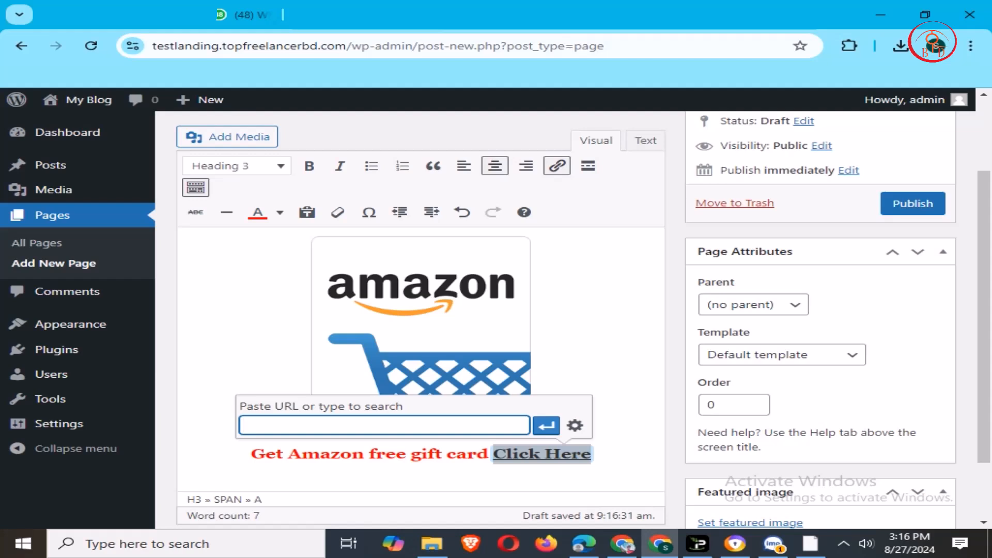
pyautogui.write('topfreelane')
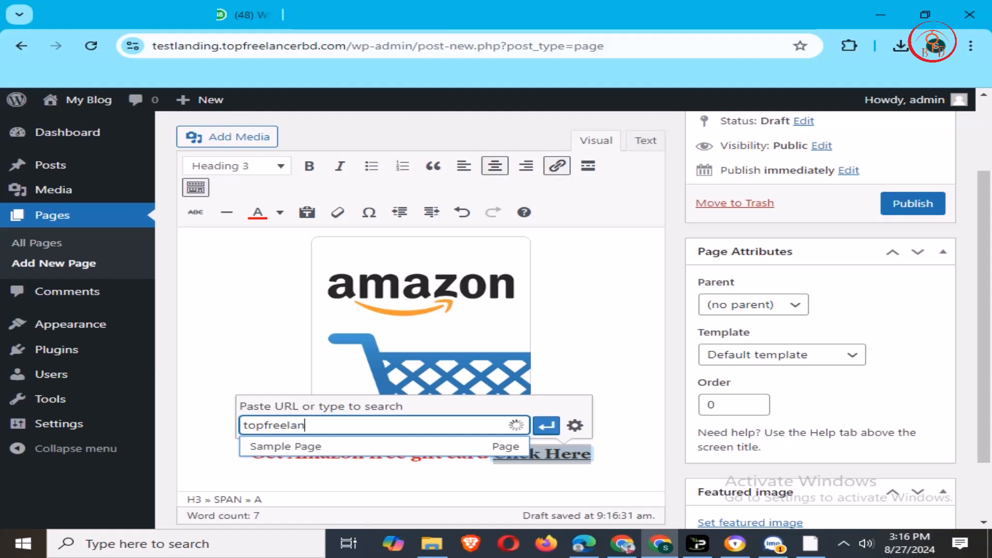
pyautogui.press('BackSpace')
pyautogui.write('cr')
pyautogui.press('BackSpace')
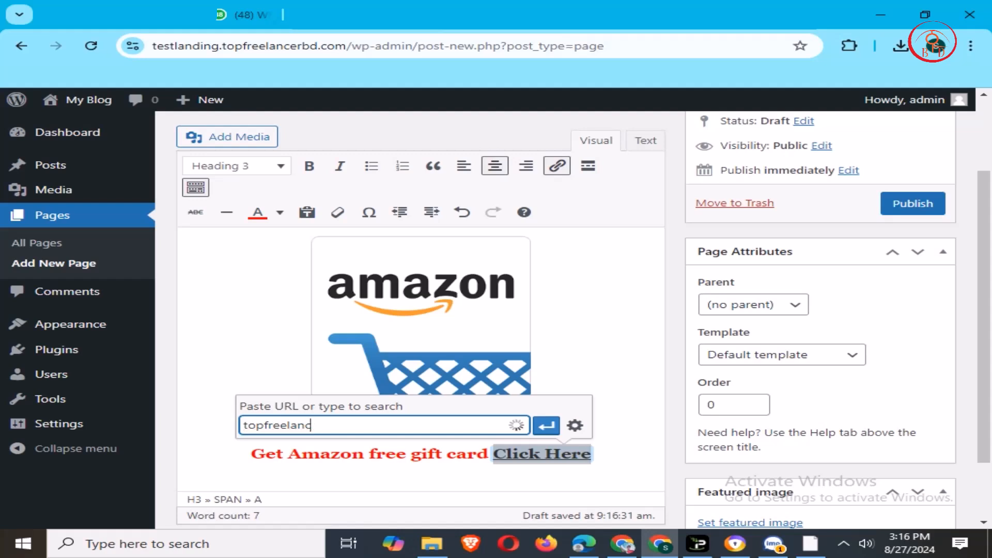
pyautogui.write('erbd.com')
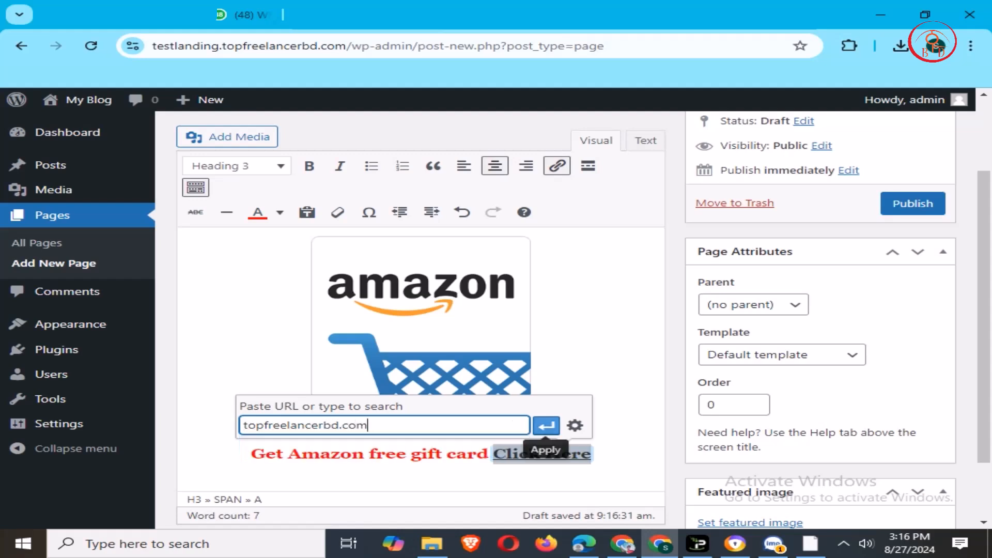
pyautogui.click(546, 426)
pyautogui.click(563, 344)
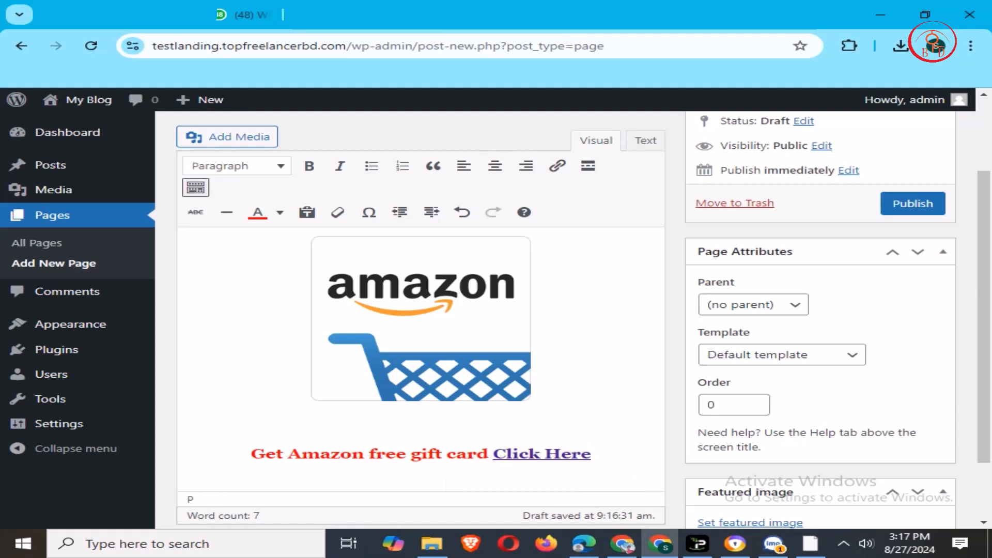
# - Set the Amazon logo image (unnamed-4.png) from the Media Library as the page's featured image
pyautogui.scroll(2, 563, 344)
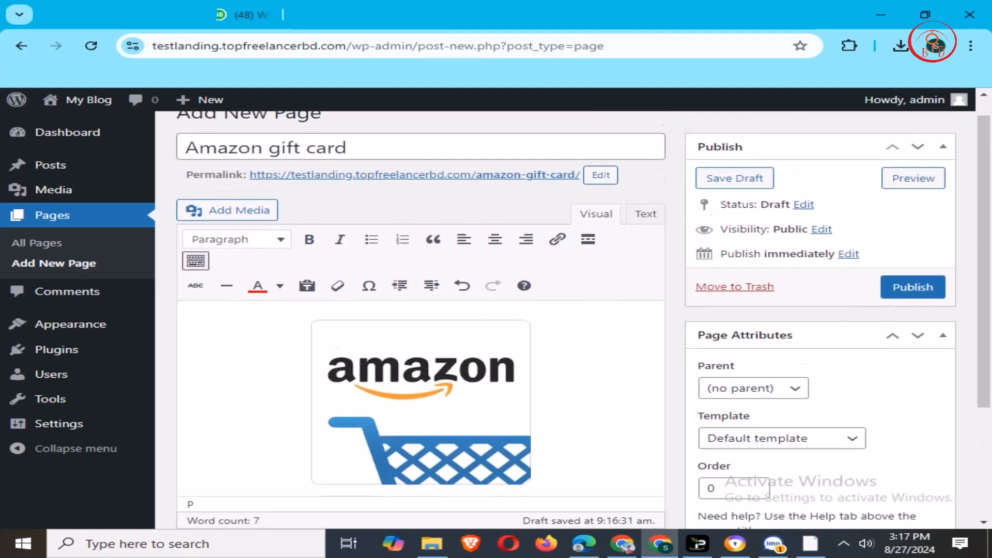
pyautogui.scroll(-3, 564, 344)
pyautogui.scroll(3, 563, 343)
pyautogui.scroll(-3, 563, 344)
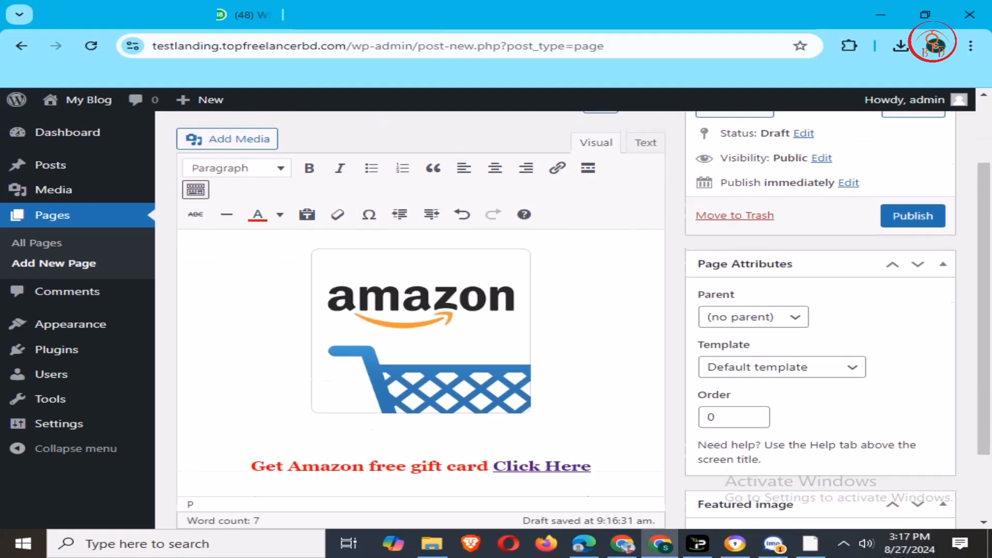
pyautogui.scroll(1, 563, 343)
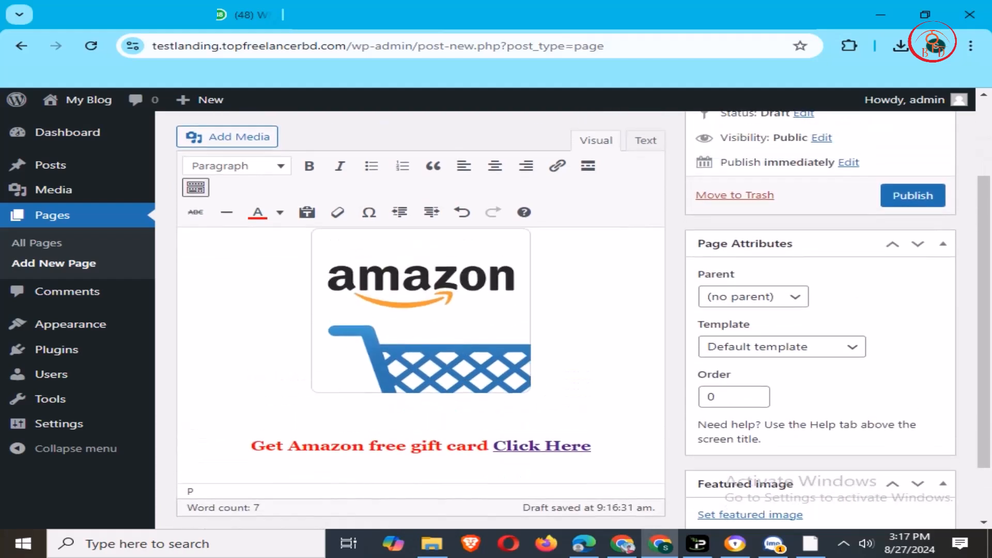
pyautogui.scroll(-1, 564, 344)
pyautogui.click(751, 441)
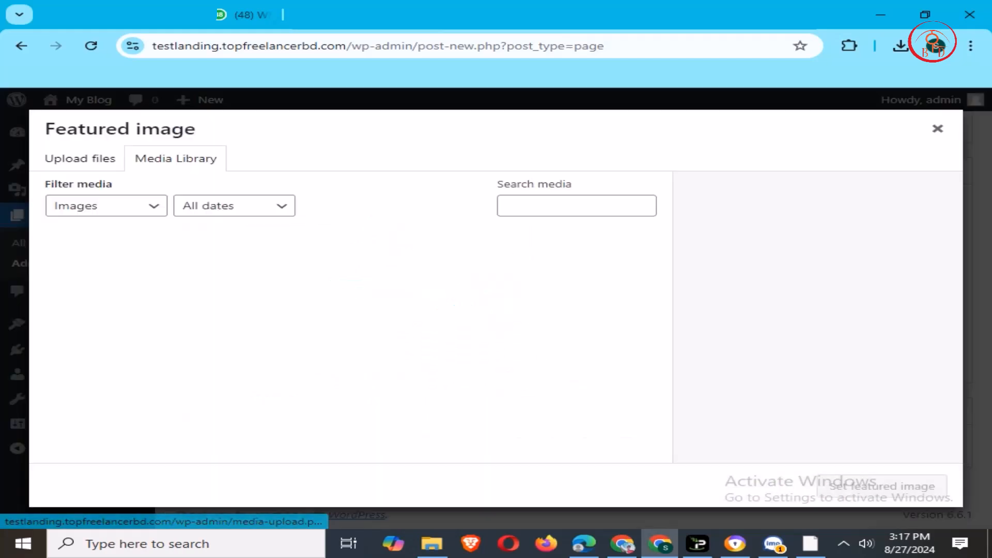
pyautogui.click(115, 284)
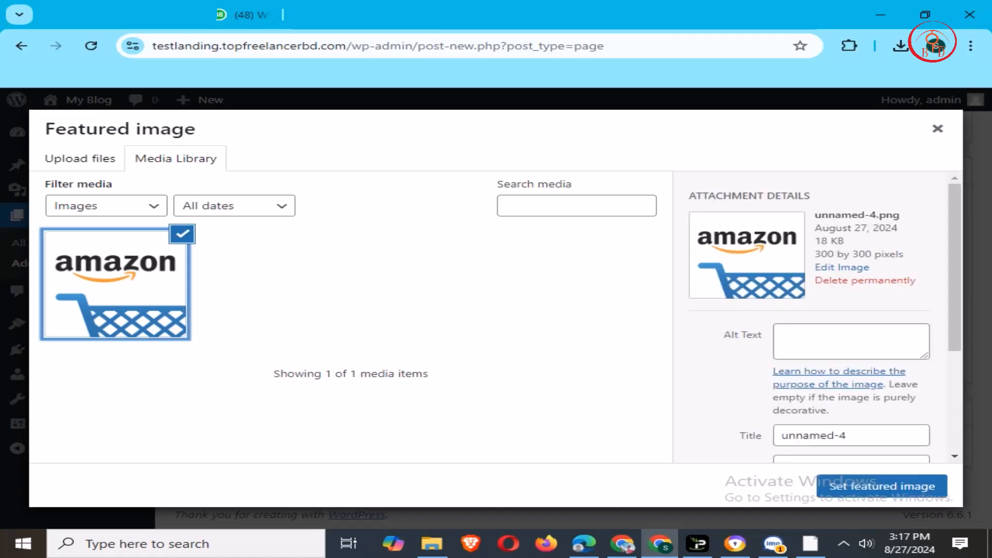
pyautogui.click(882, 486)
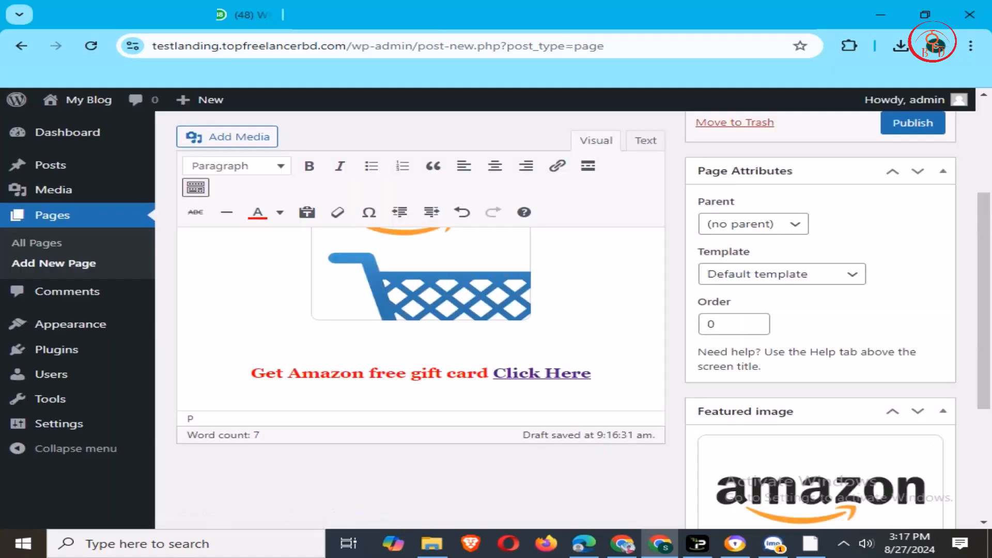
pyautogui.scroll(-2, 822, 393)
pyautogui.scroll(3, 822, 392)
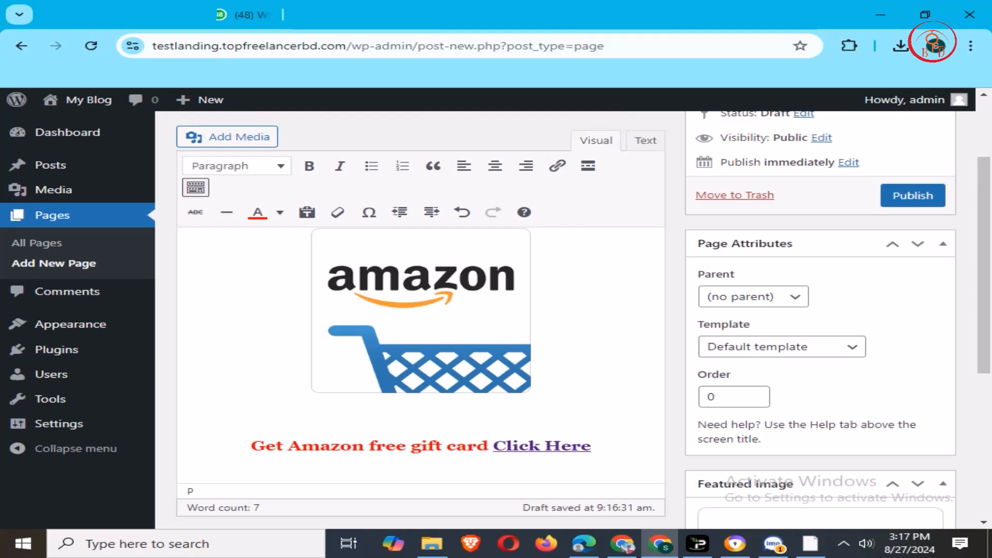
pyautogui.scroll(2, 821, 393)
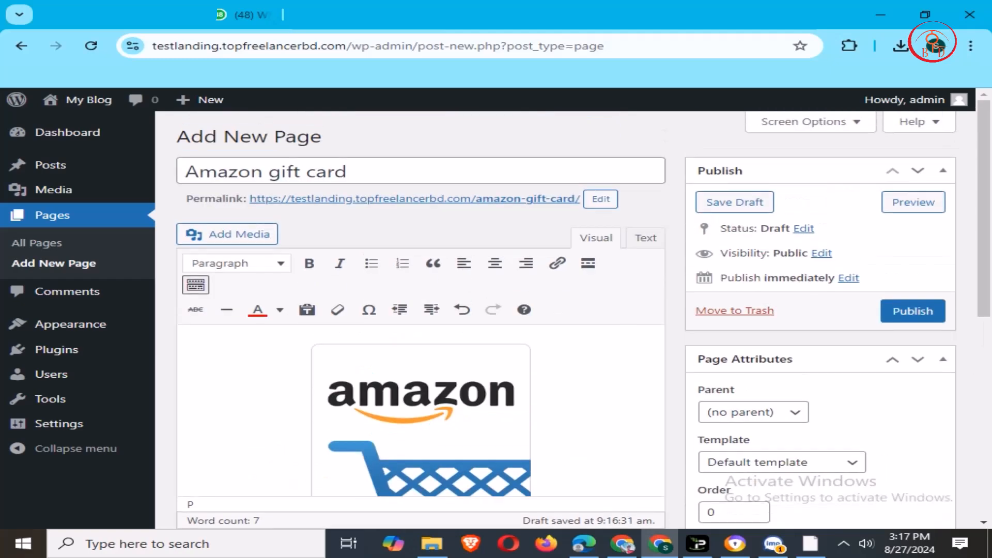
pyautogui.scroll(-3, 822, 392)
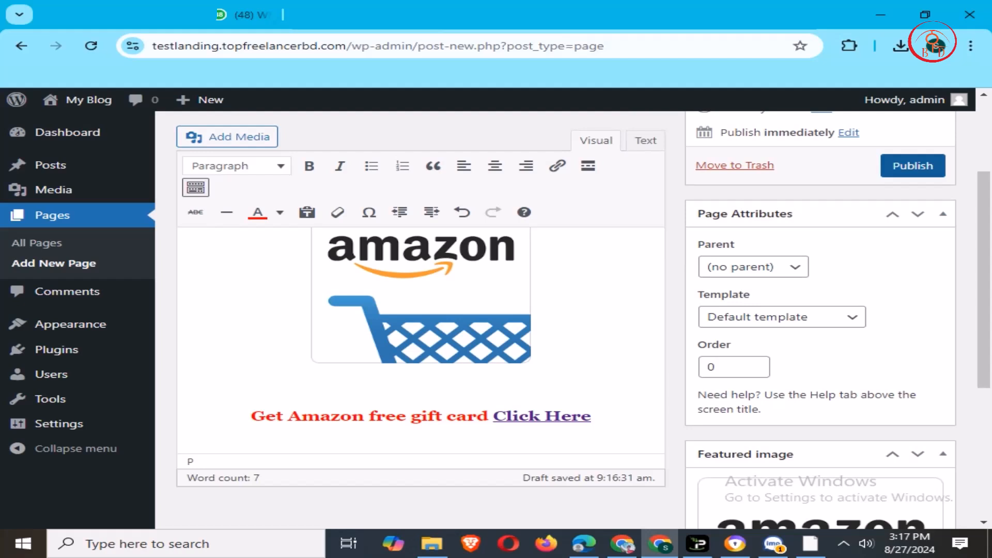
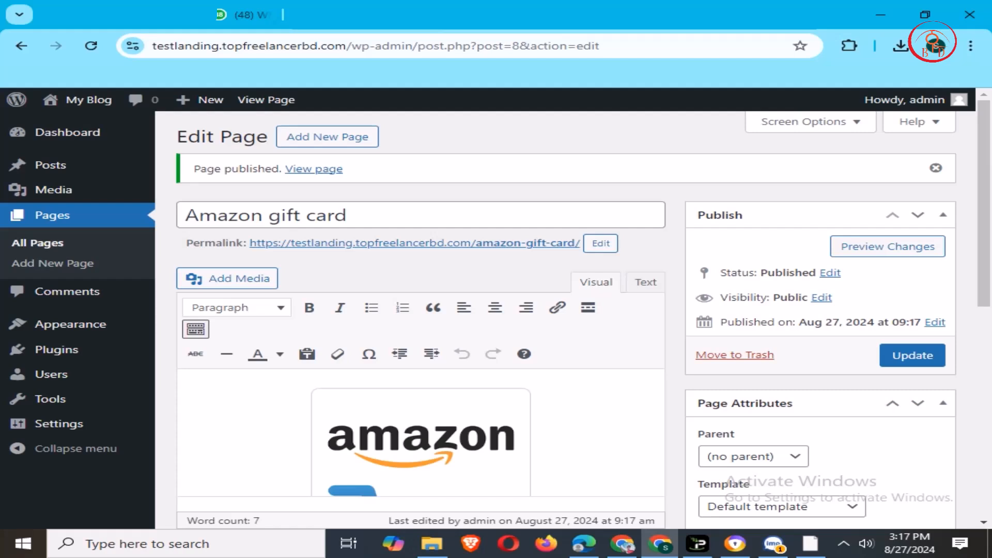
# - View the live 'Amazon gift card' page from the 'Page published' notice
pyautogui.click(314, 169)
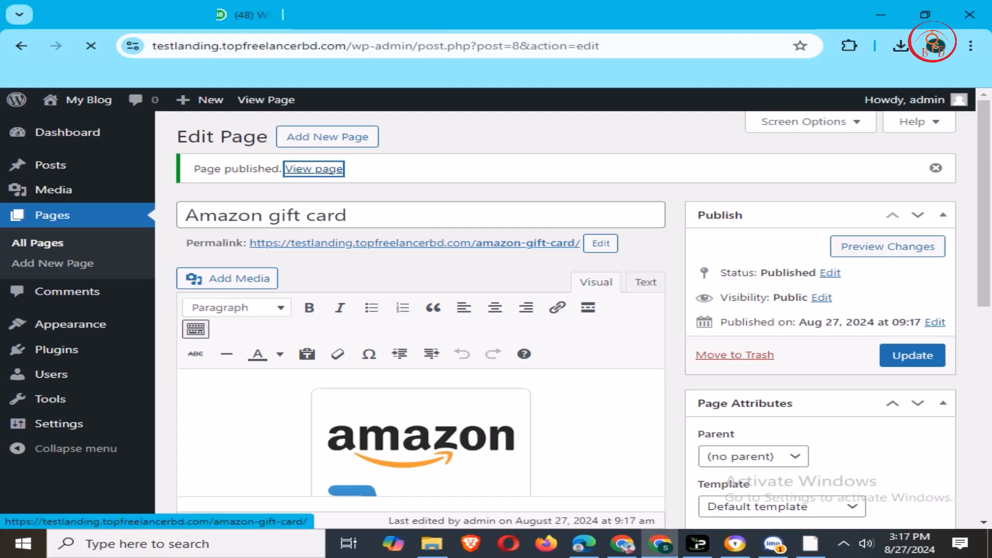
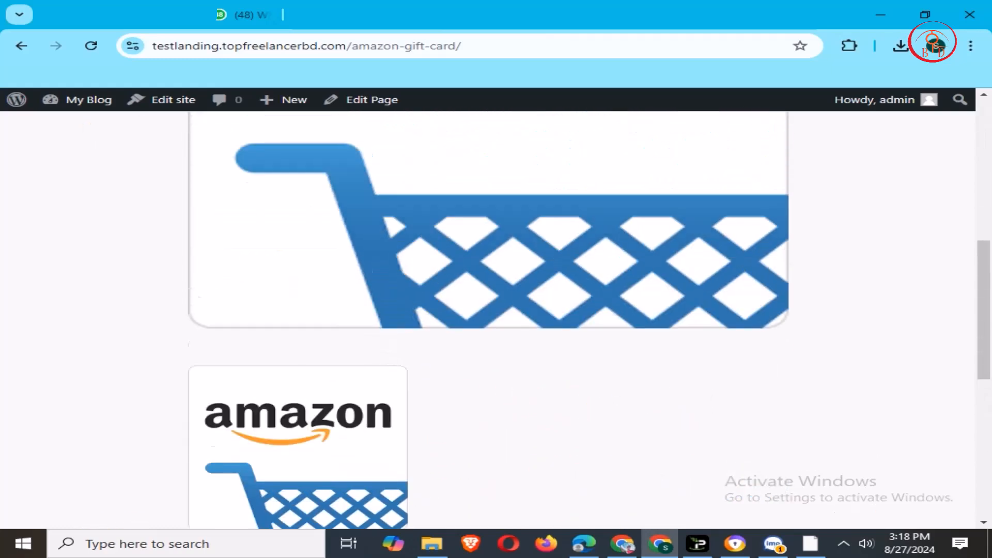
# - Scroll through the live Amazon gift card page, then reopen it in the page editor
pyautogui.scroll(-2, 489, 321)
pyautogui.scroll(-7, 488, 320)
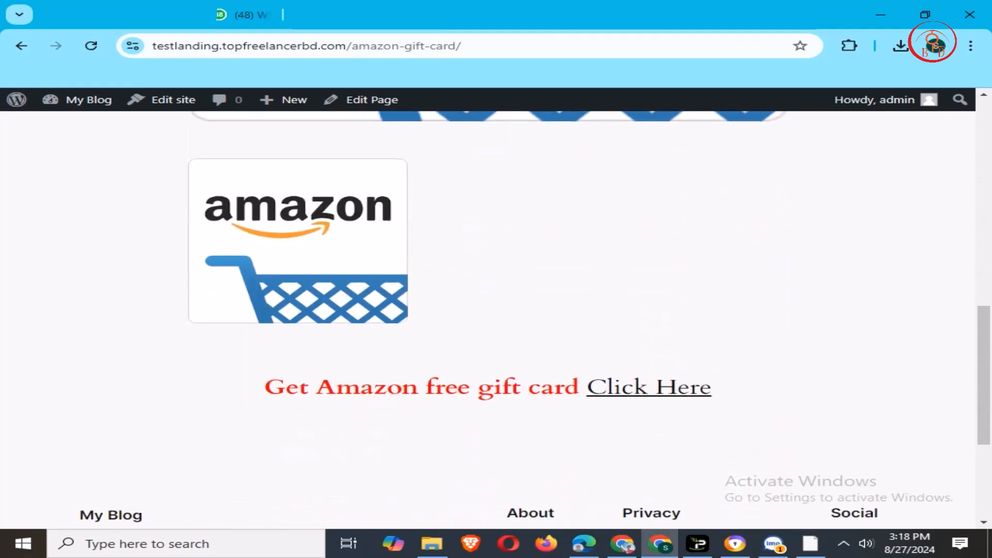
pyautogui.scroll(8, 488, 320)
pyautogui.scroll(-2, 488, 320)
pyautogui.scroll(-7, 488, 320)
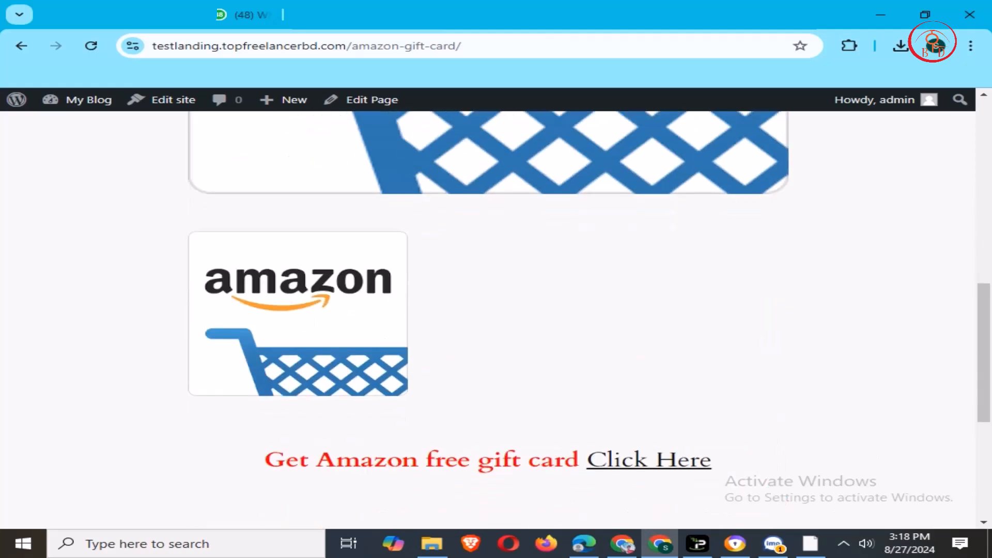
pyautogui.scroll(9, 489, 321)
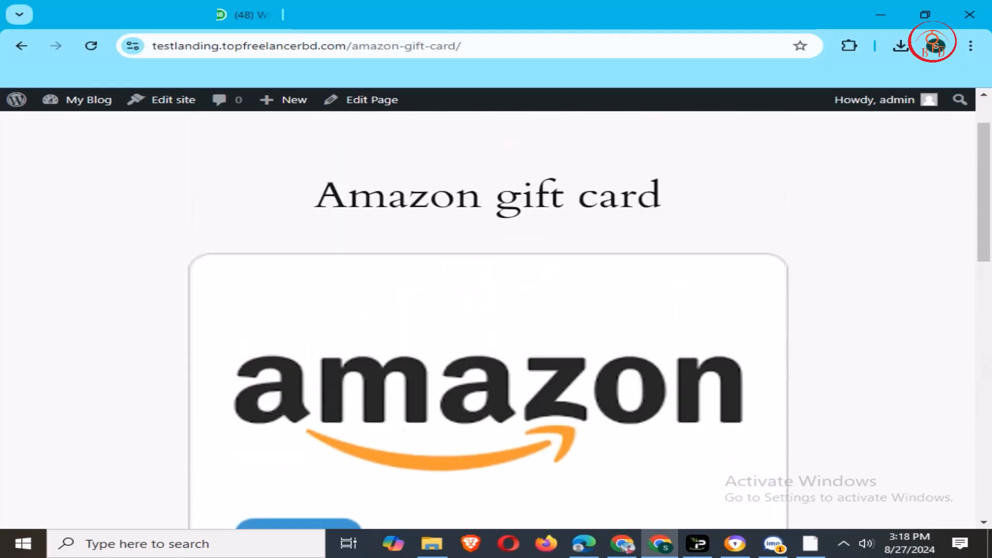
pyautogui.scroll(-3, 489, 320)
pyautogui.scroll(-3, 488, 320)
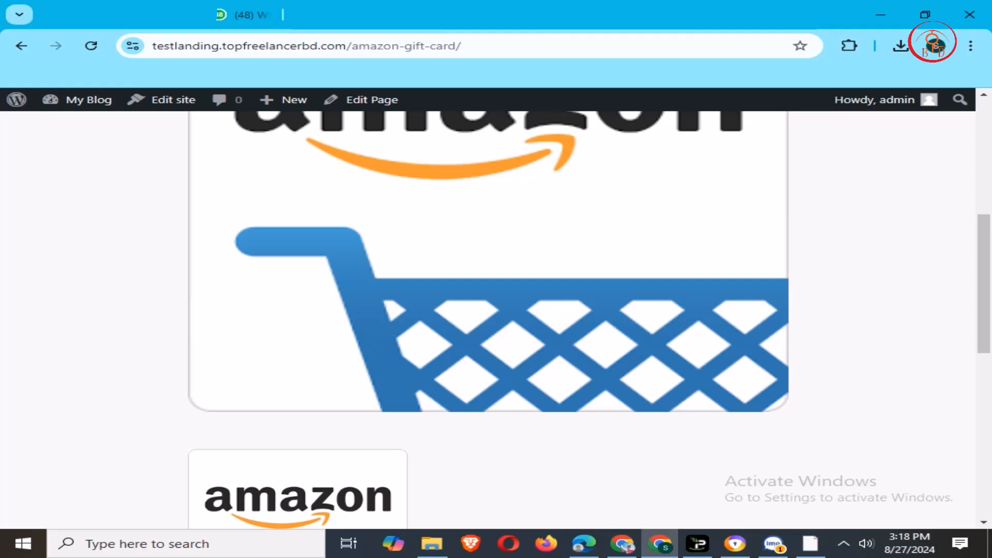
pyautogui.moveTo(88, 100)
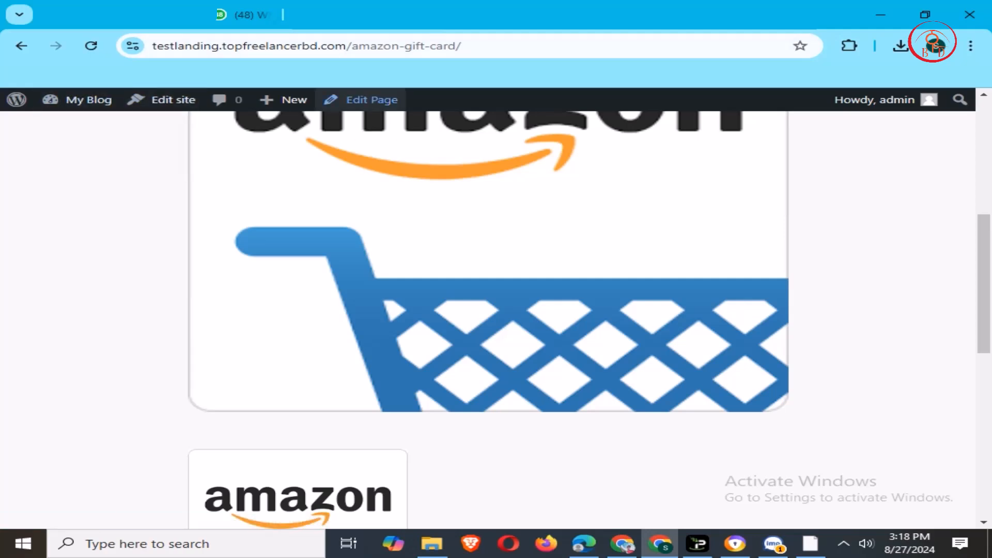
pyautogui.click(361, 100)
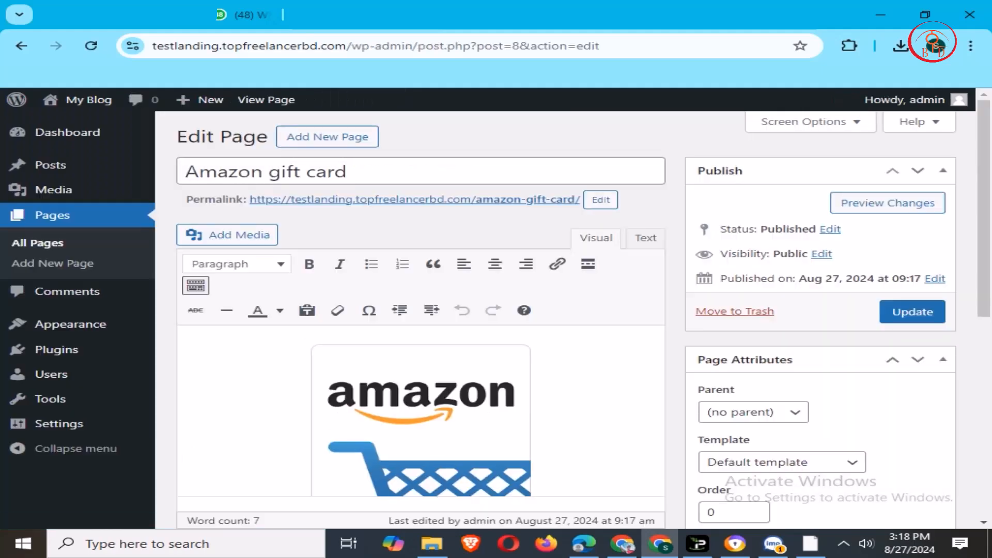
# - Remove the page's Amazon featured image and save it as a page update
pyautogui.scroll(-2, 421, 320)
pyautogui.scroll(-5, 421, 320)
pyautogui.scroll(4, 421, 320)
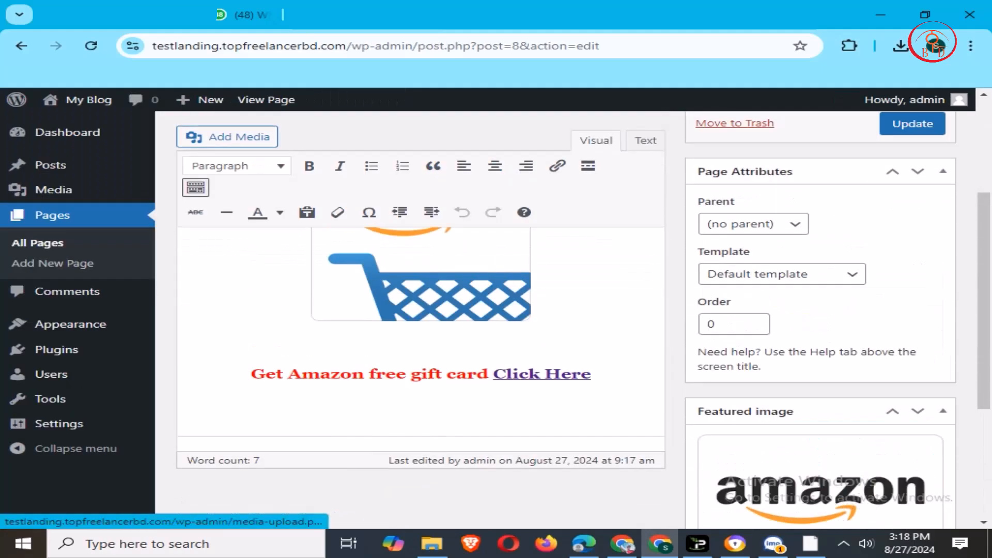
pyautogui.scroll(2, 421, 321)
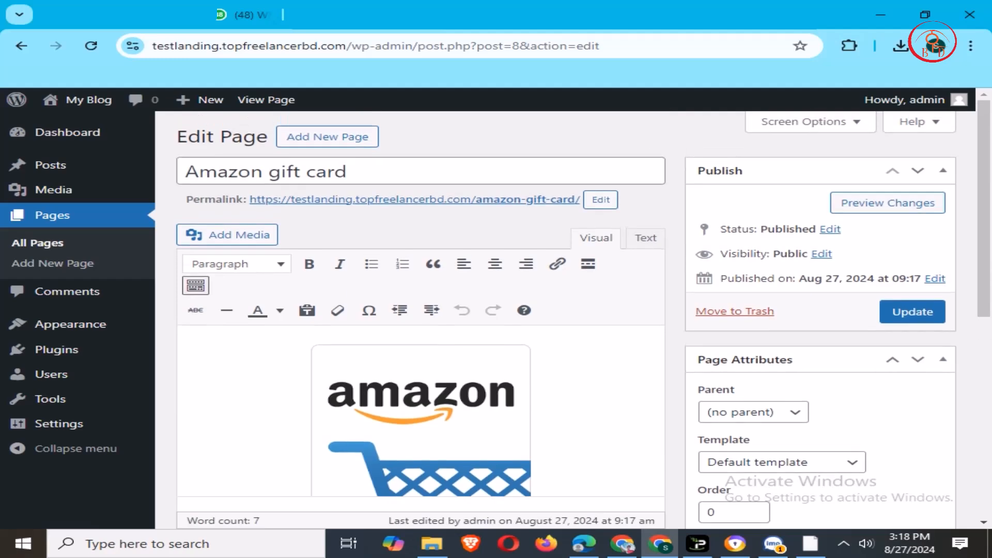
pyautogui.scroll(-8, 421, 321)
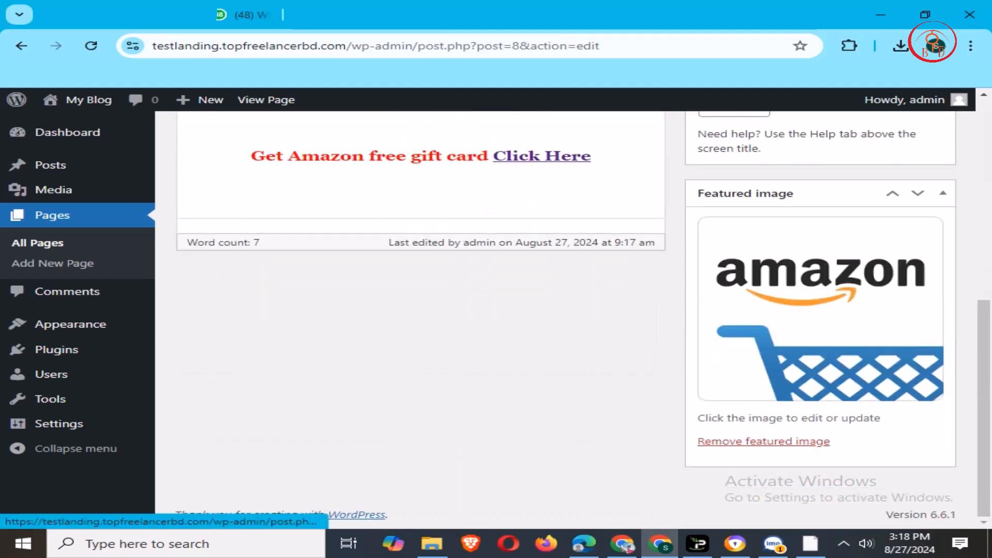
pyautogui.click(763, 441)
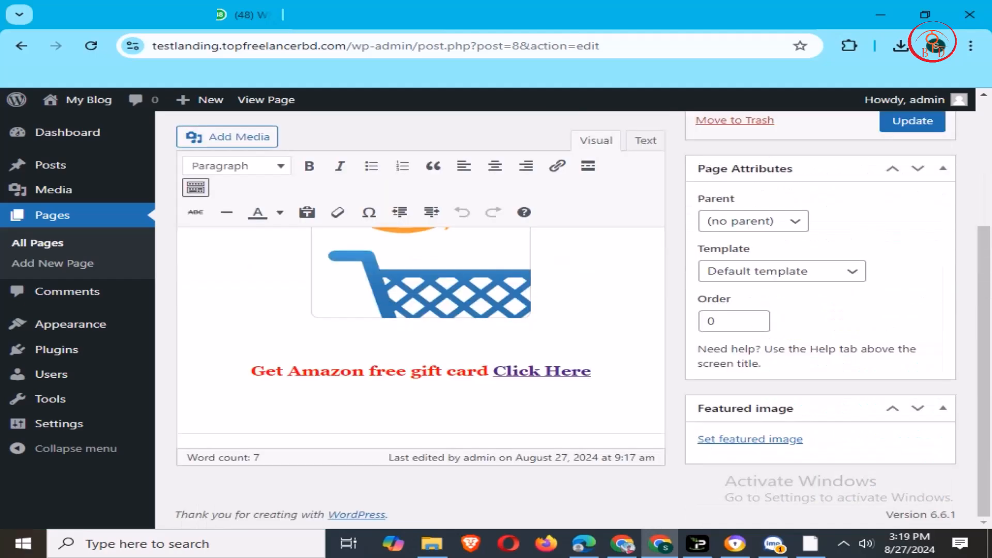
pyautogui.scroll(4, 583, 310)
pyautogui.click(913, 311)
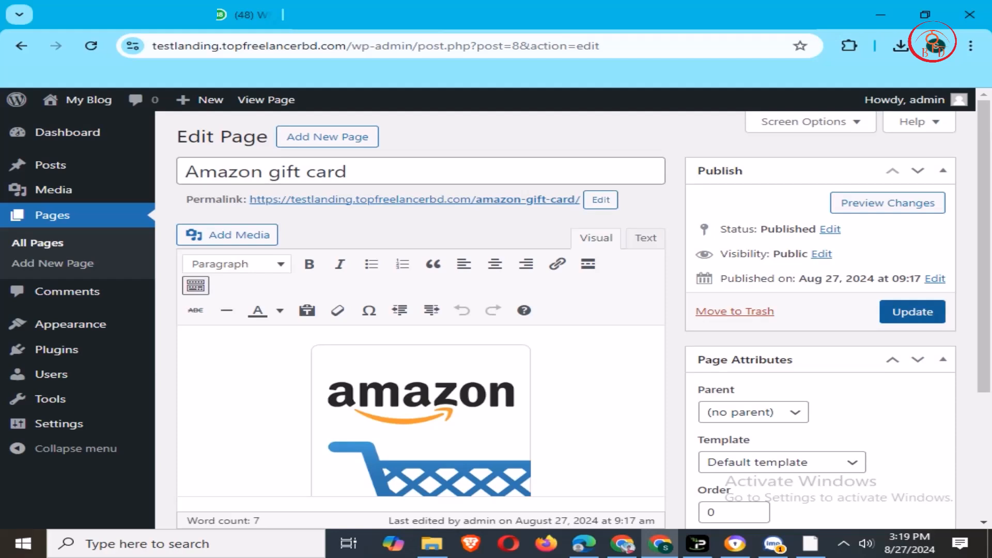
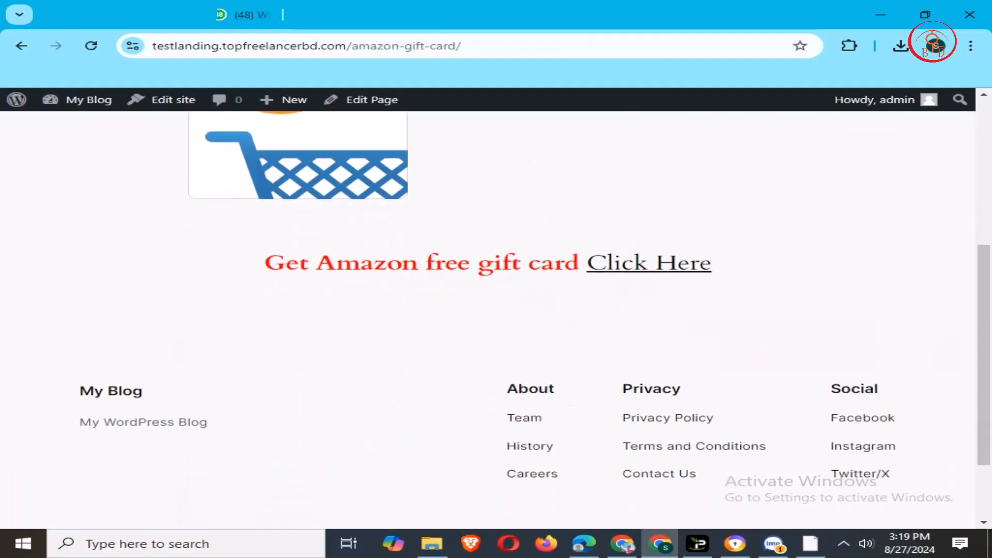
pyautogui.scroll(4, 648, 263)
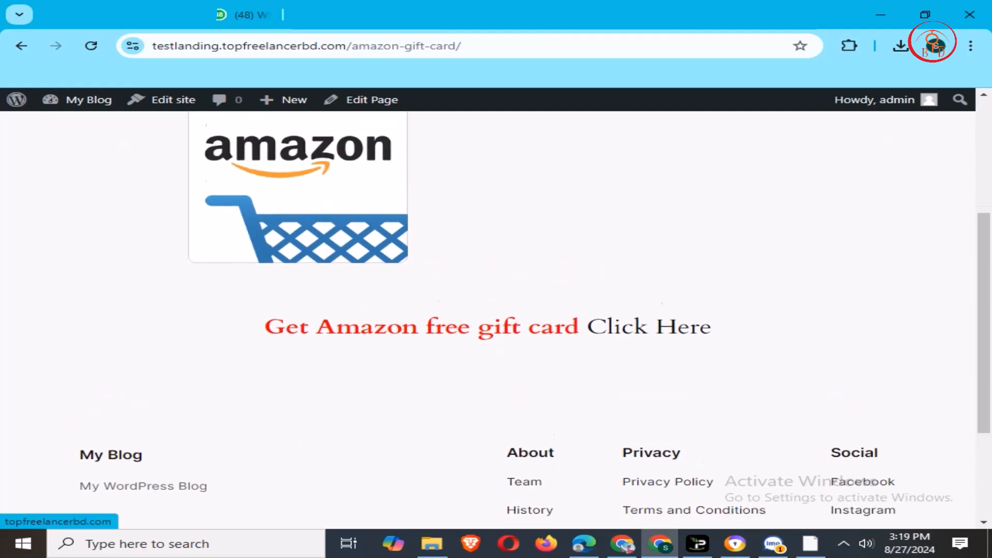
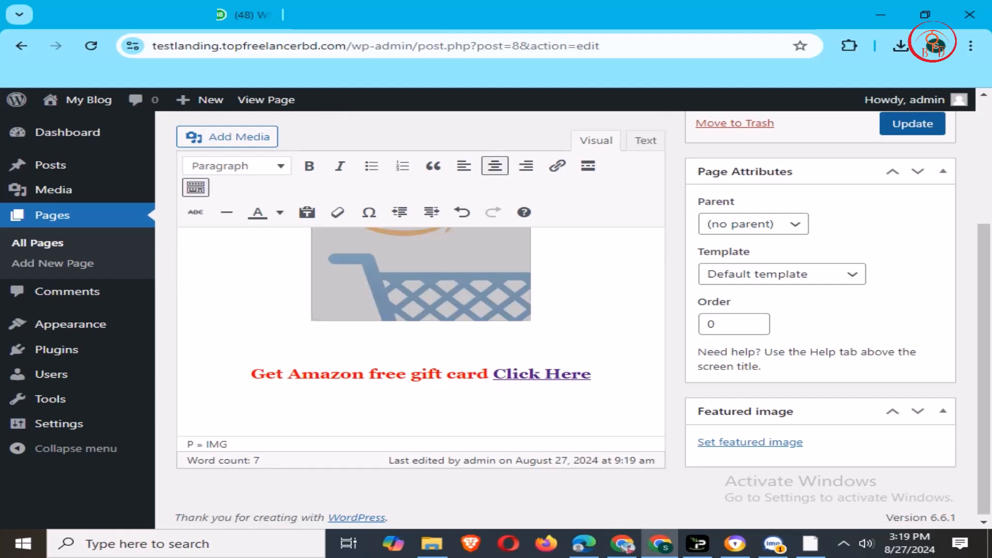
# - Update the published Amazon gift card page, saving the logo image and red Click Here heading
pyautogui.click(912, 124)
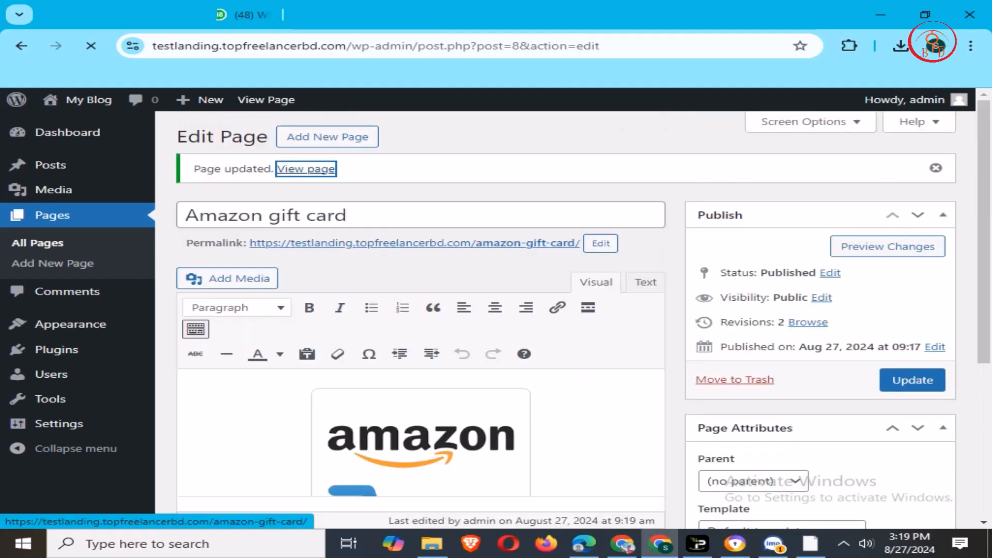
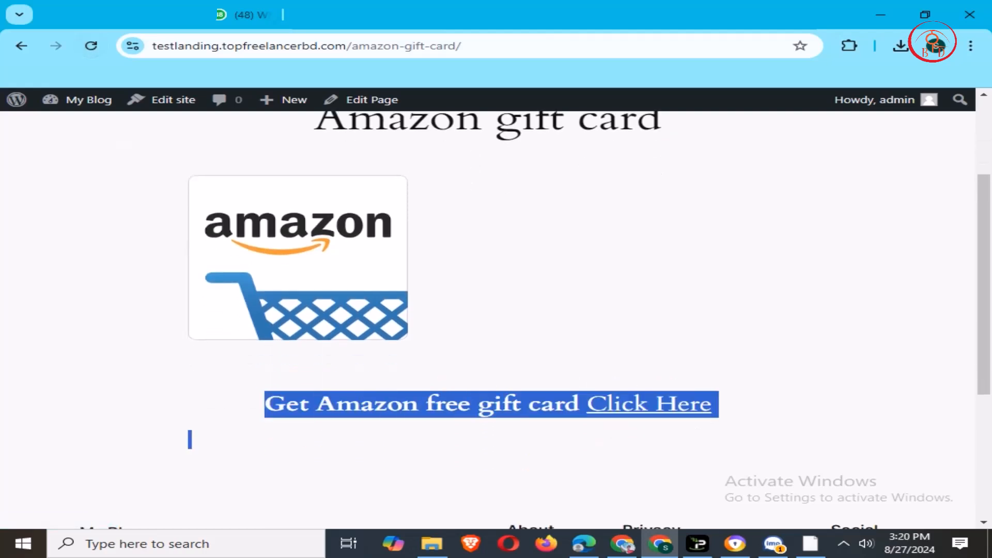
# - Follow the Click Here link on the published page to confirm it opens the Top freelancer bd homepage
pyautogui.click(189, 440)
pyautogui.click(649, 404)
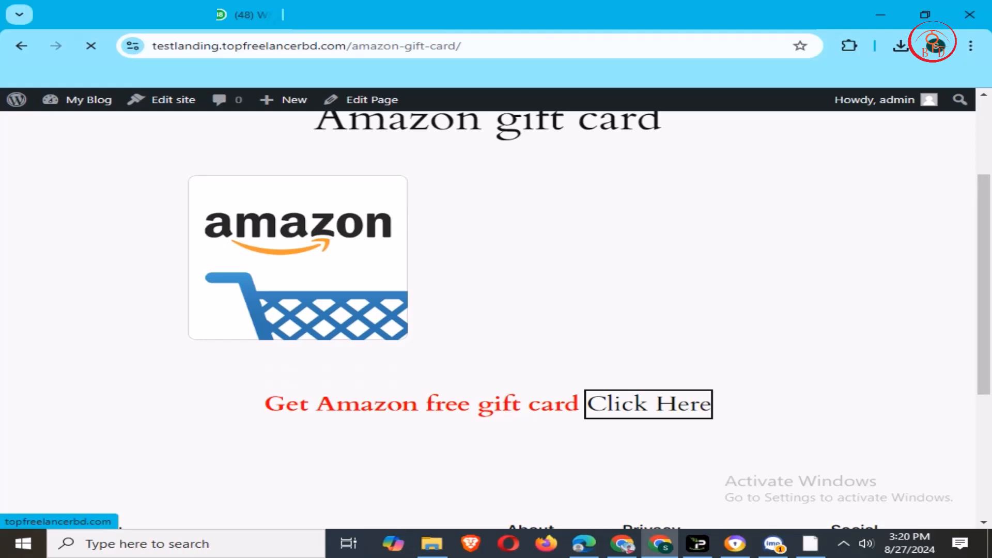
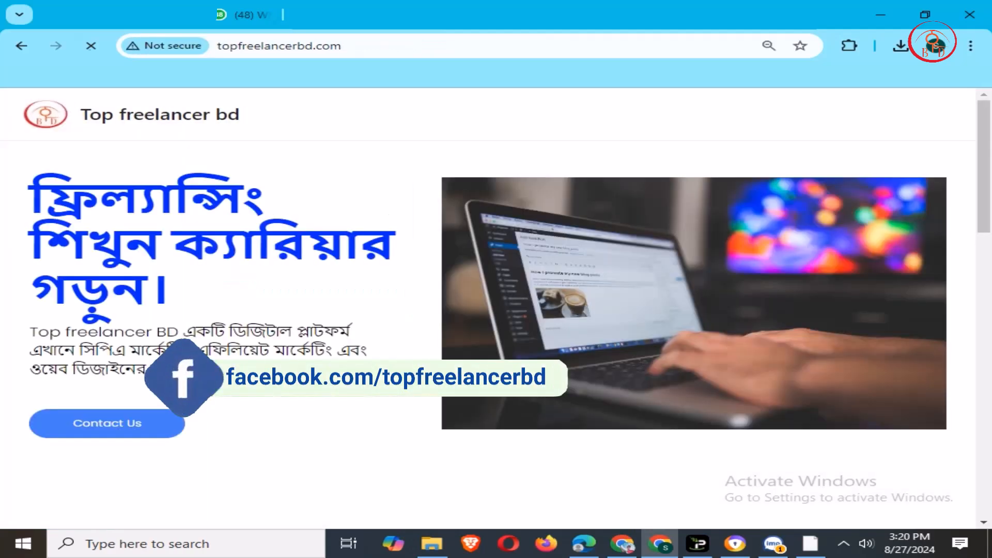
# - Scroll through the Softaculous confirmation that WordPress installed on testlanding.topfreelancerbd.com
pyautogui.scroll(-10, 496, 310)
pyautogui.scroll(10, 497, 310)
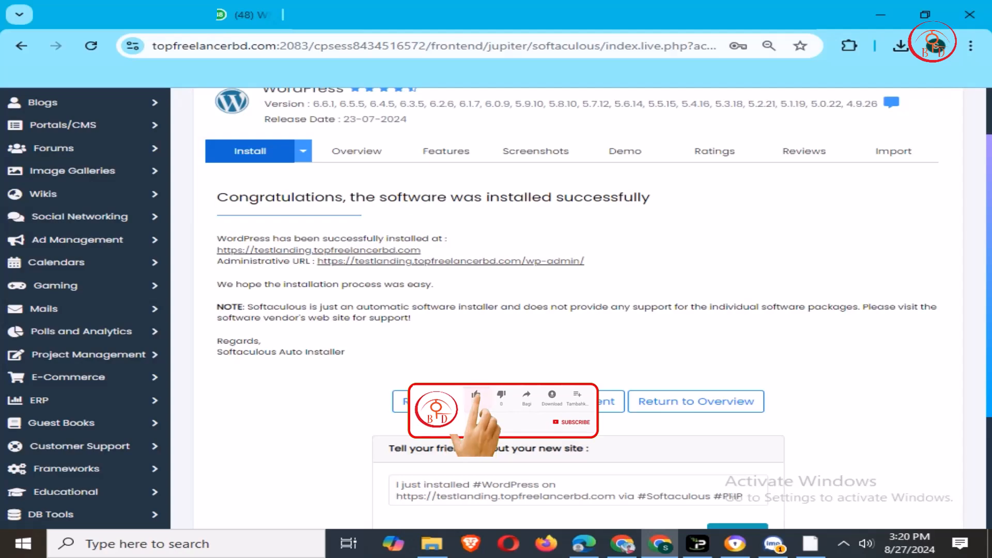
pyautogui.scroll(2, 578, 310)
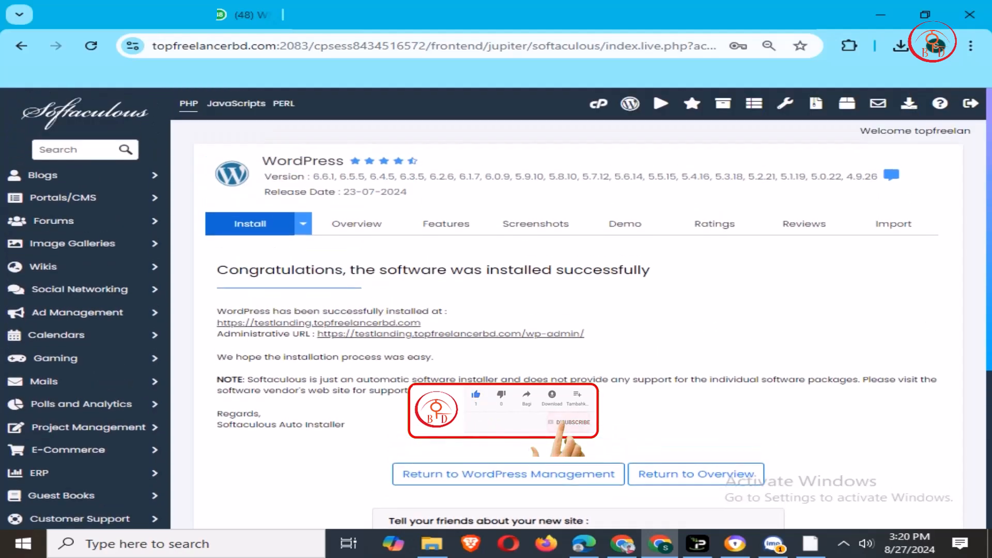